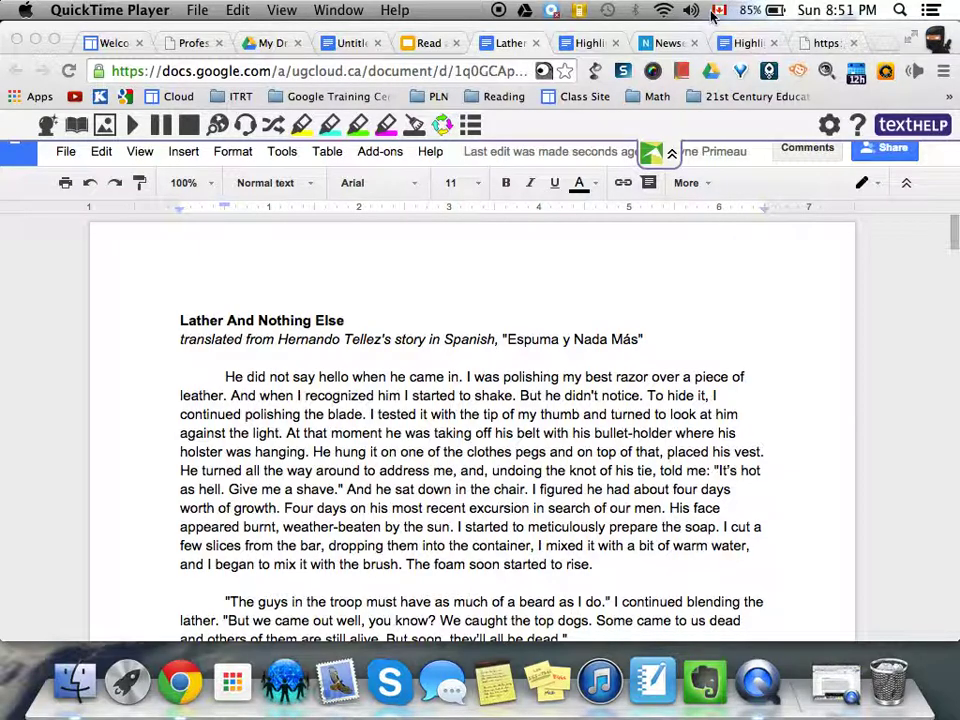
- Glance at the Newsela article, return to the story, and generate a Read&Write Vocabulary List document
click(668, 43)
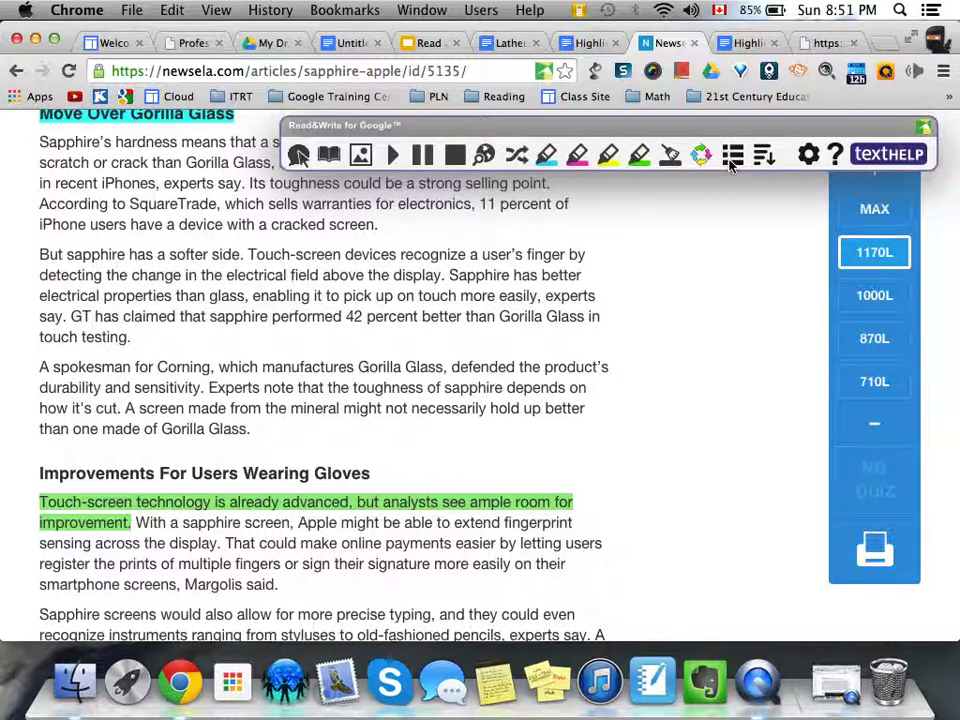
click(510, 43)
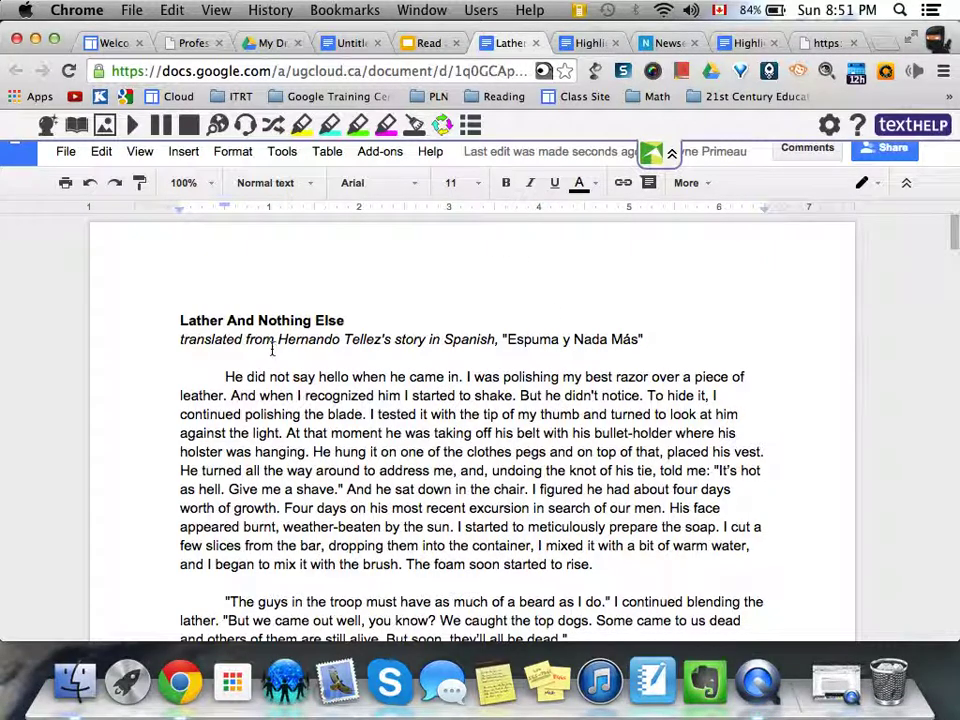
click(472, 126)
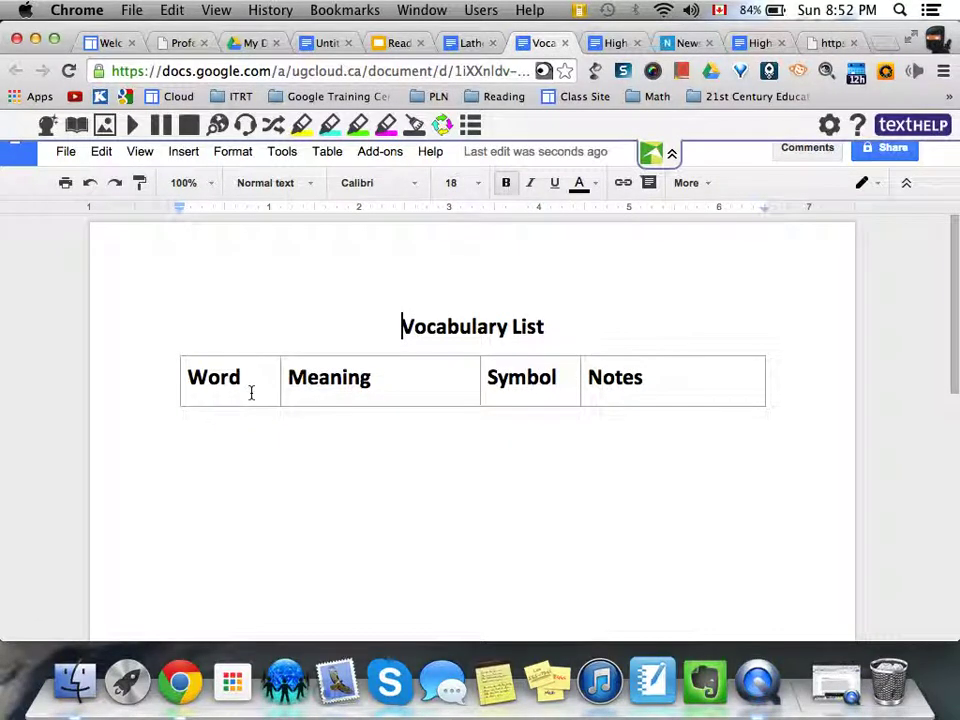
- Insert an empty row below the Word/Meaning/Symbol/Notes header row, then return to the story
click(251, 393)
right_click(251, 393)
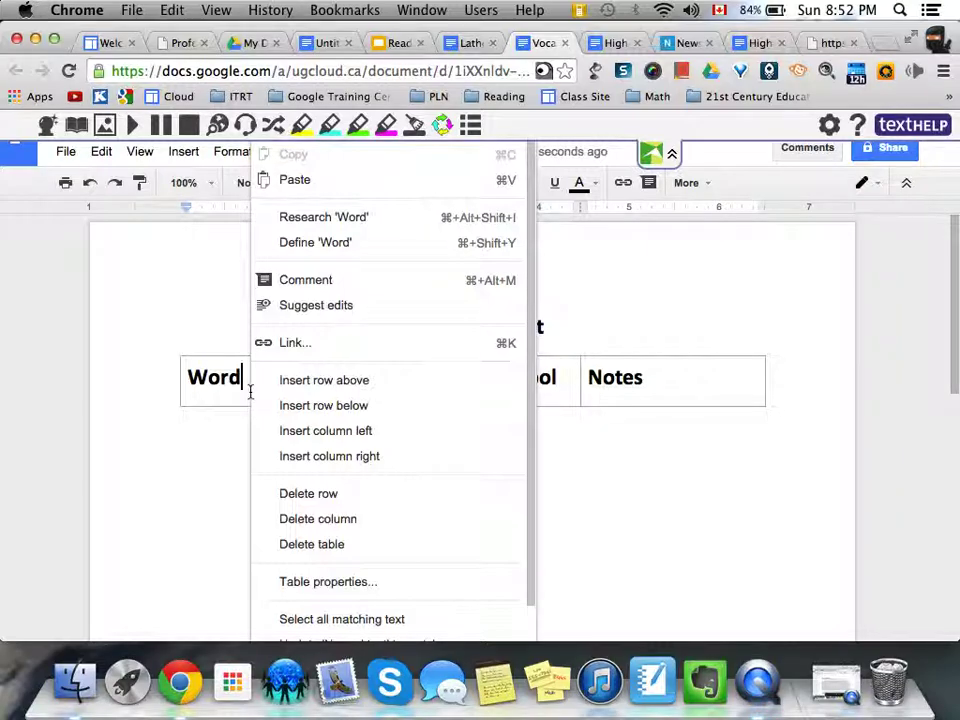
click(336, 403)
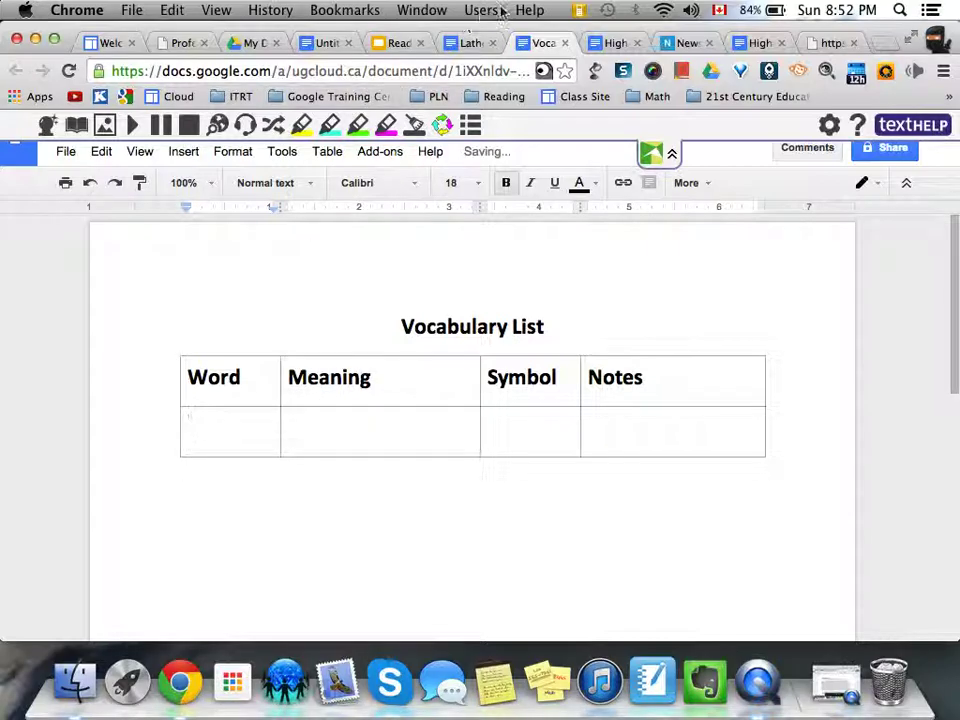
click(465, 43)
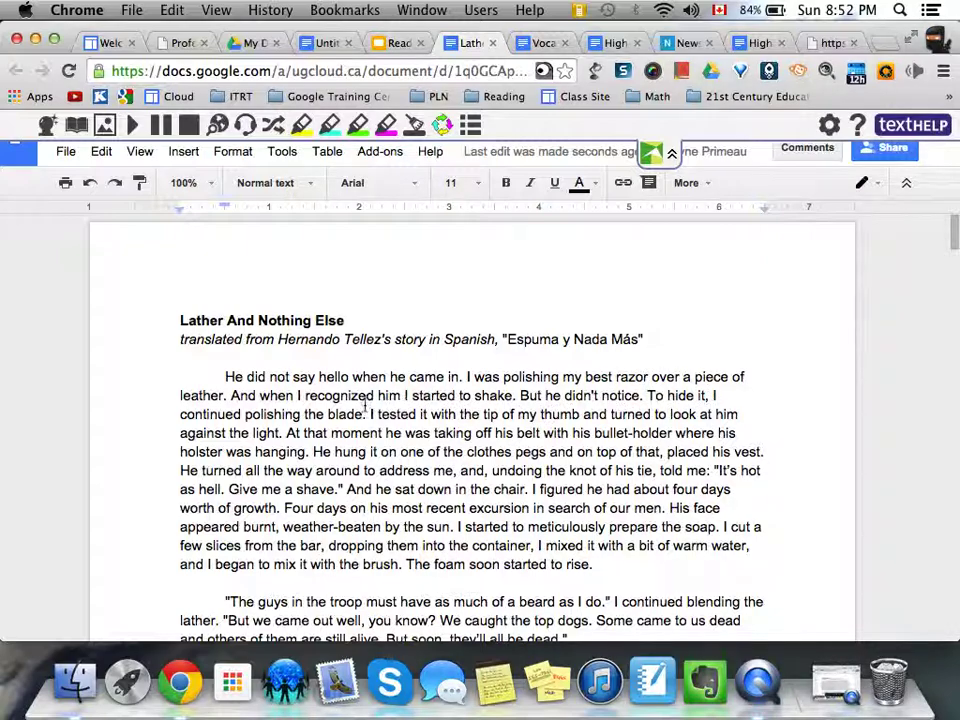
- Copy 'holster' from the story into the first Word cell and look it up in the dictionary
double_click(201, 452)
key(ctrl+c)
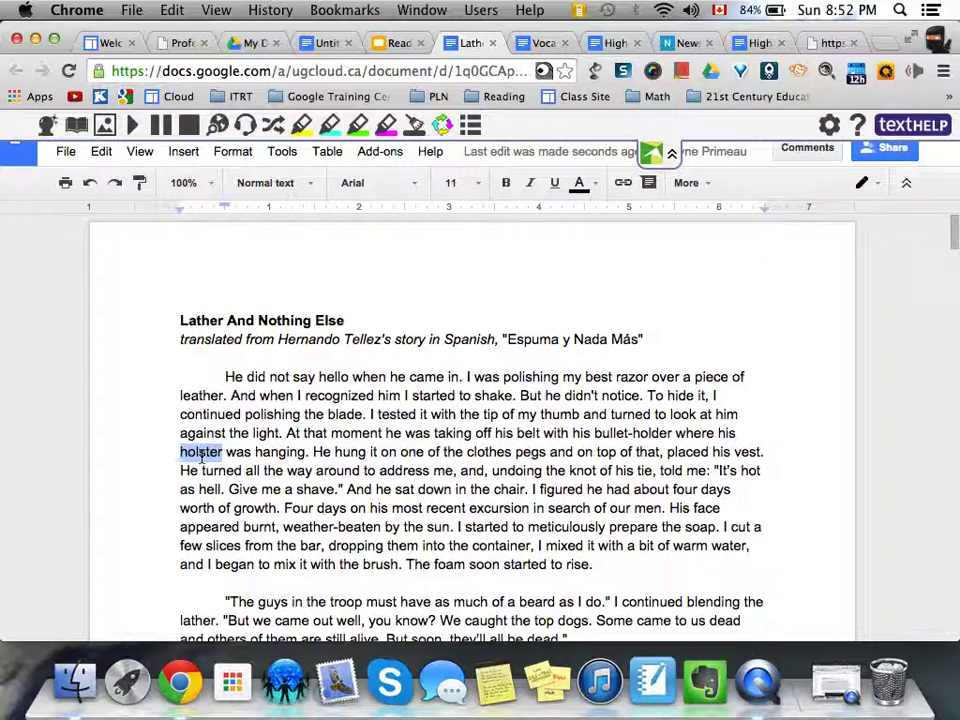
click(542, 43)
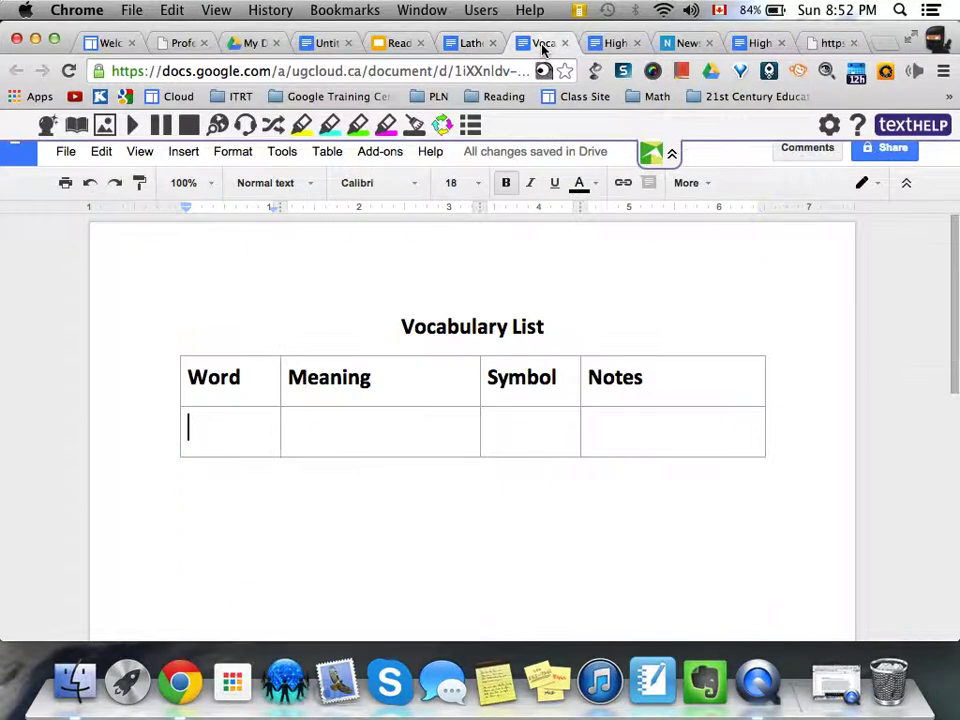
key(ctrl+v)
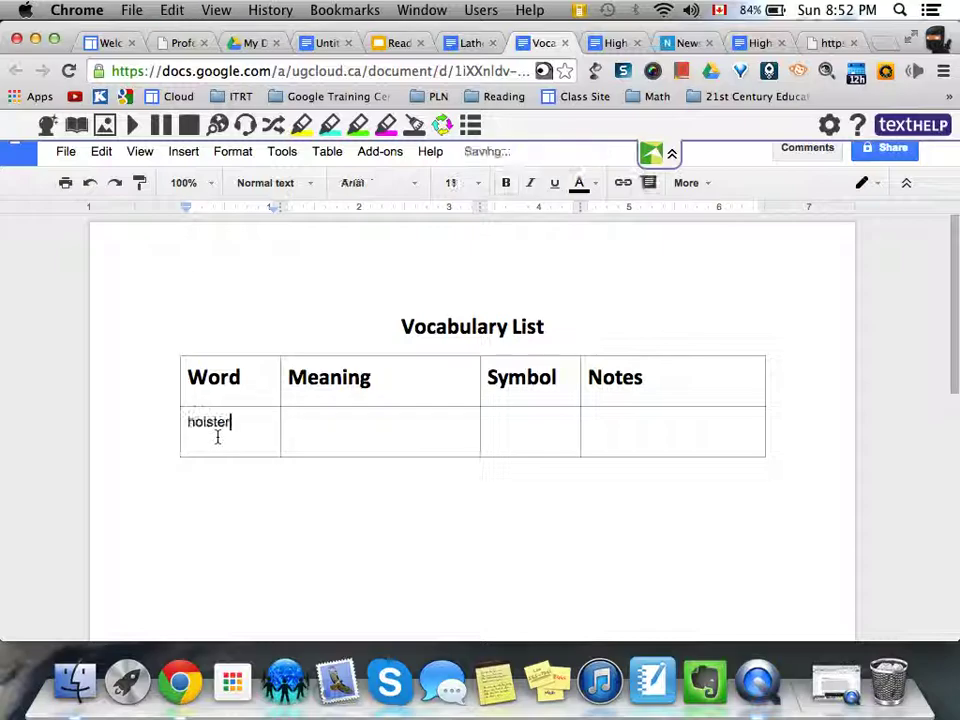
click(466, 45)
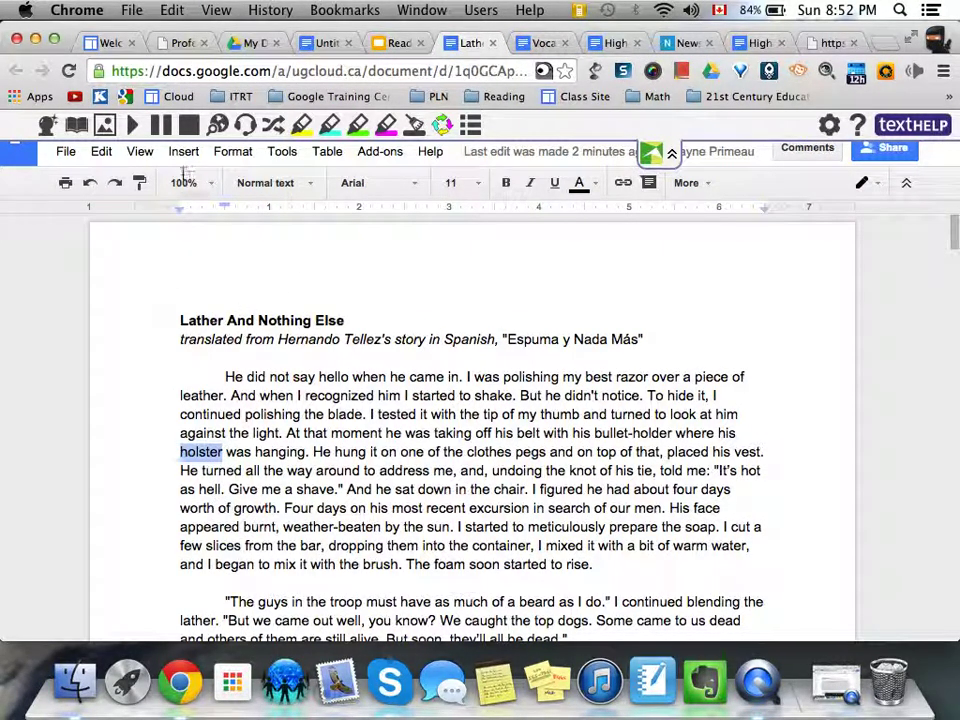
click(78, 128)
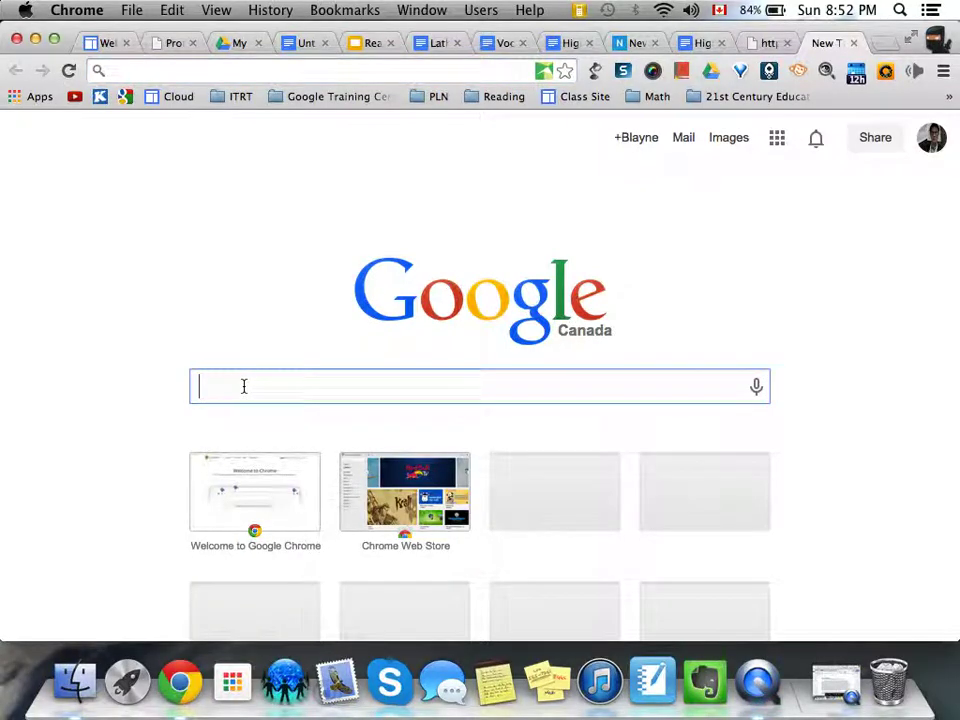
- Search 'holster dict' and copy the noun definition from Dictionary.com's holster entry
text(holste)
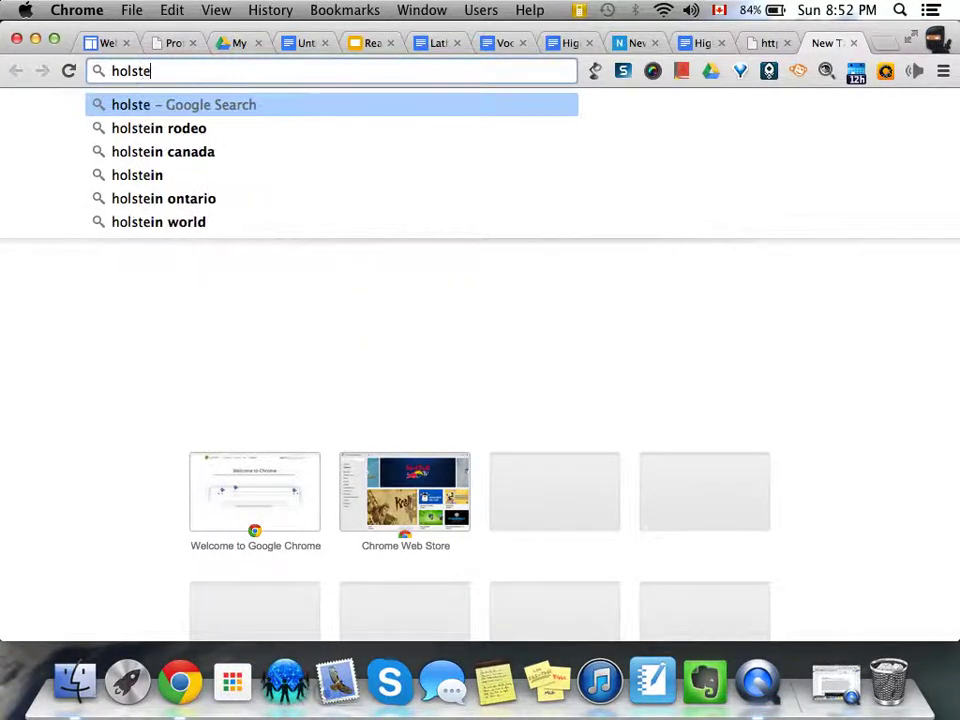
text(r dict)
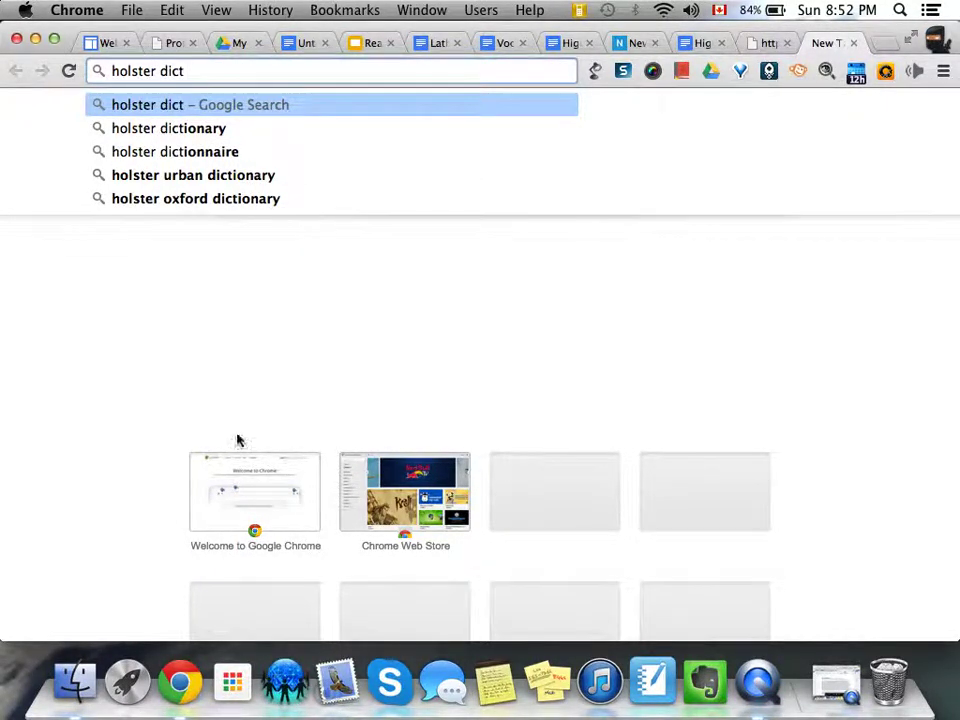
click(219, 137)
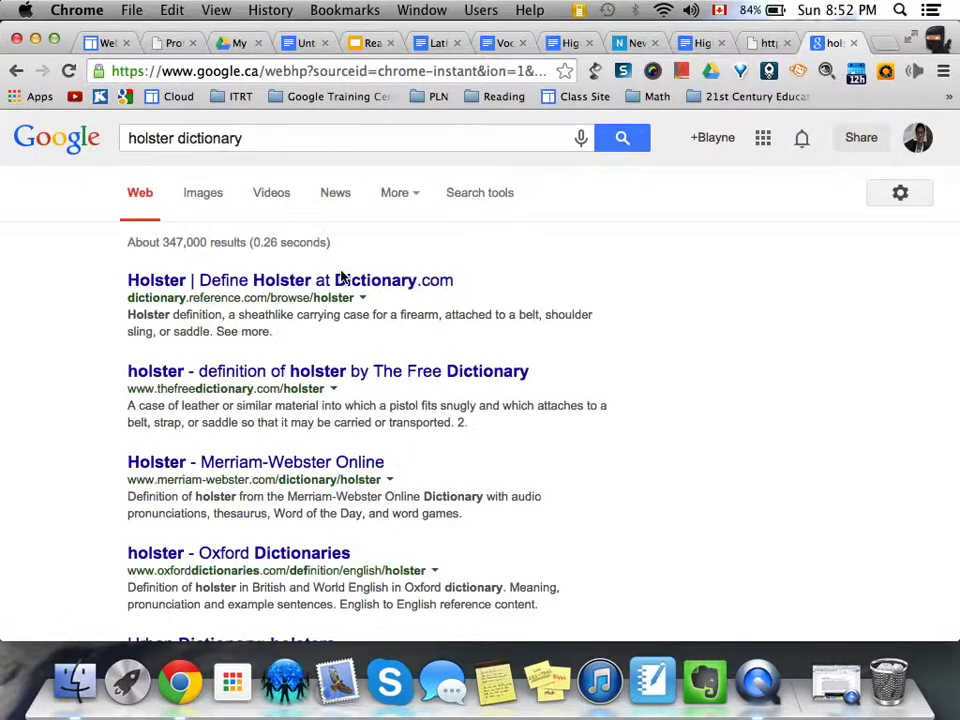
click(322, 284)
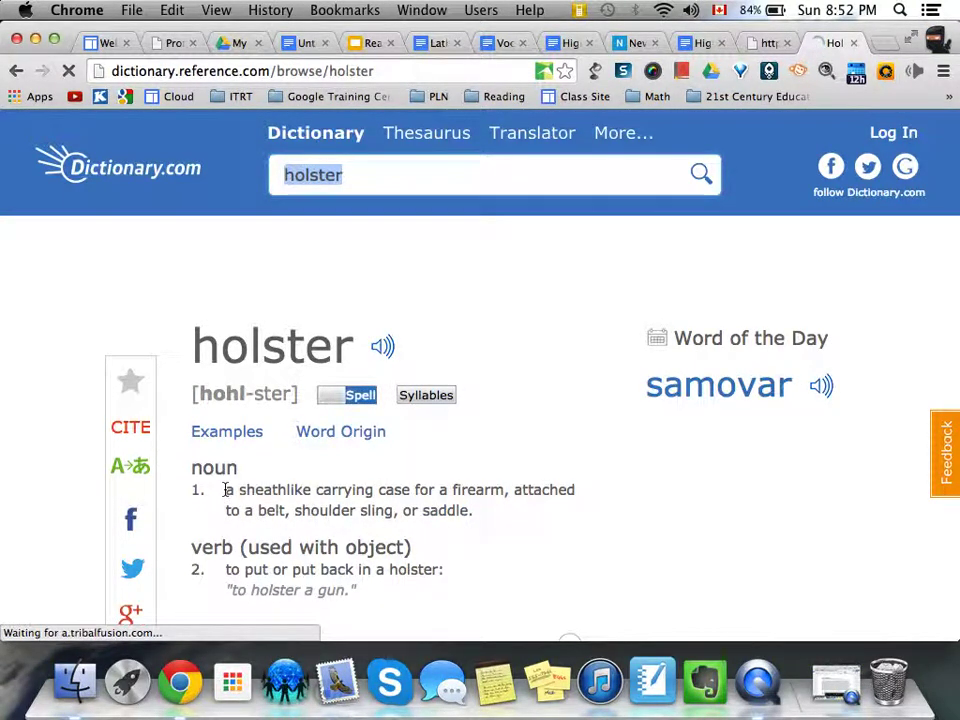
drag(227, 489, 478, 513)
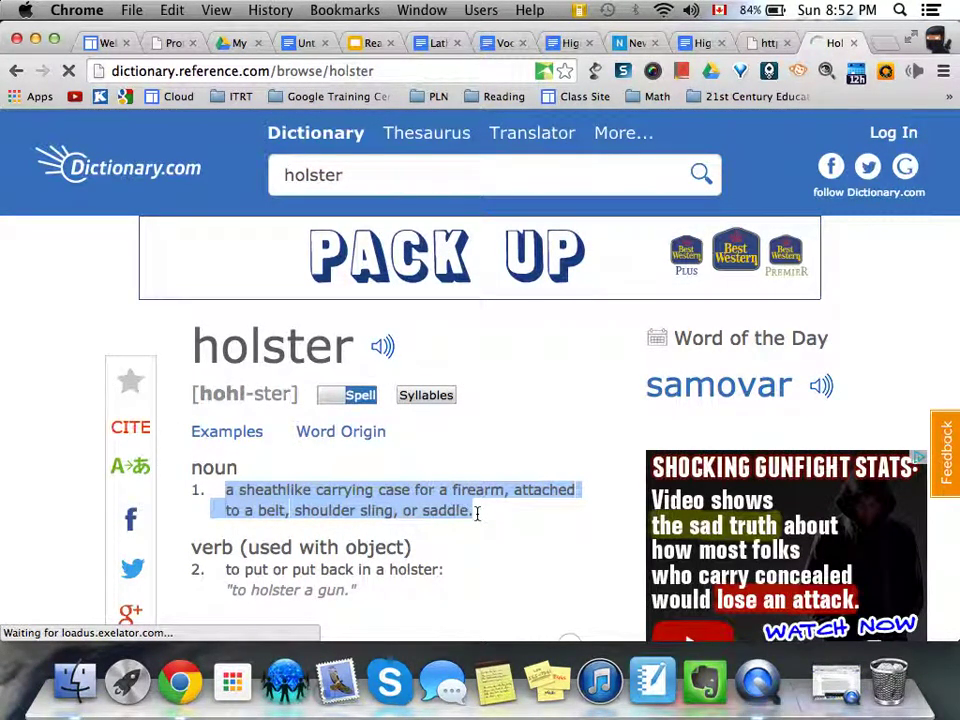
key(super+c)
- Paste the holster definition into the Meaning cell of the holster row
click(503, 43)
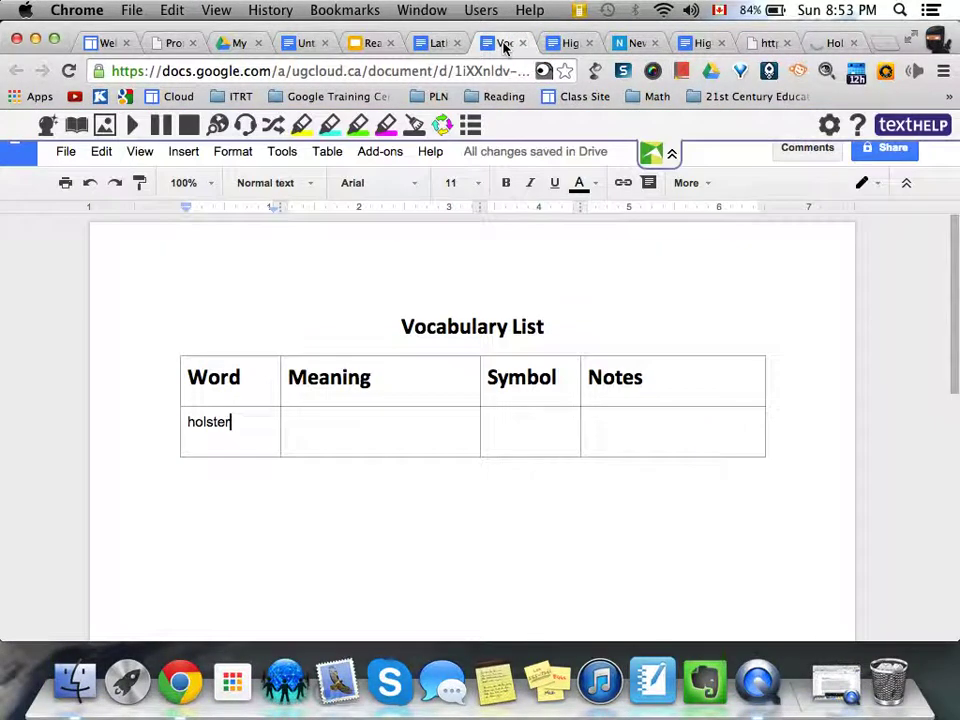
click(307, 435)
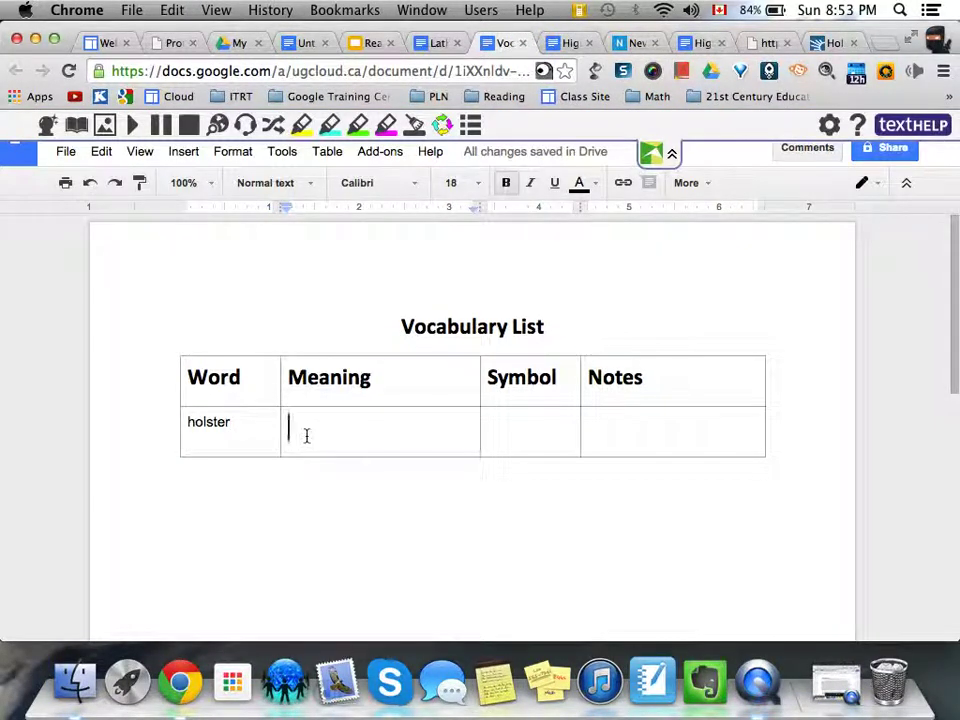
key(super+v)
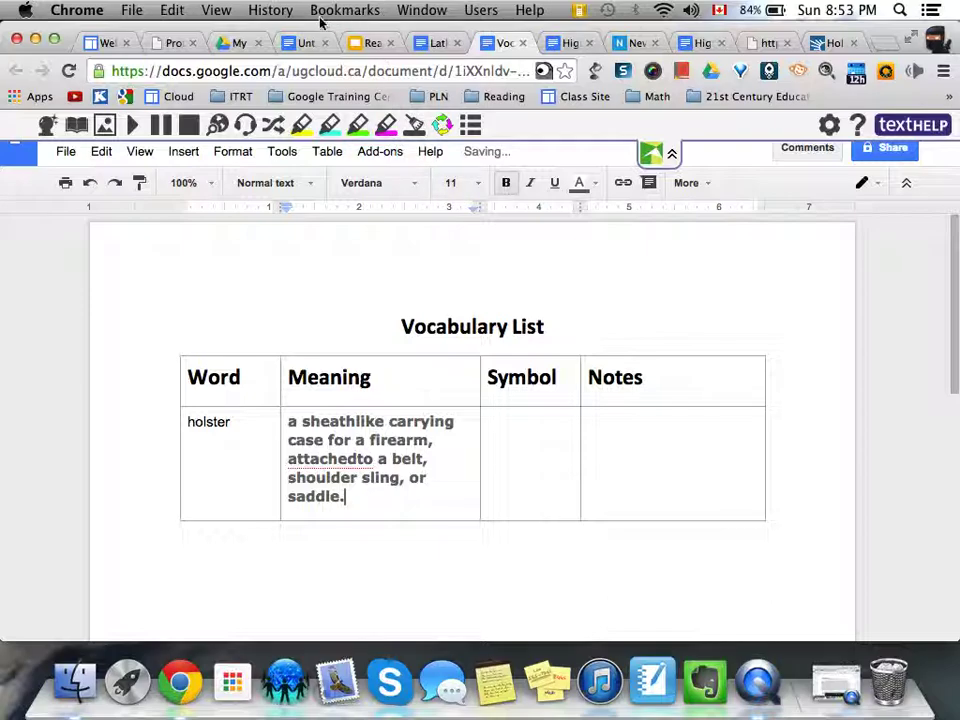
- Close the dictionary panel, try Picture Dictionary on holster, and return to the vocabulary list
click(440, 43)
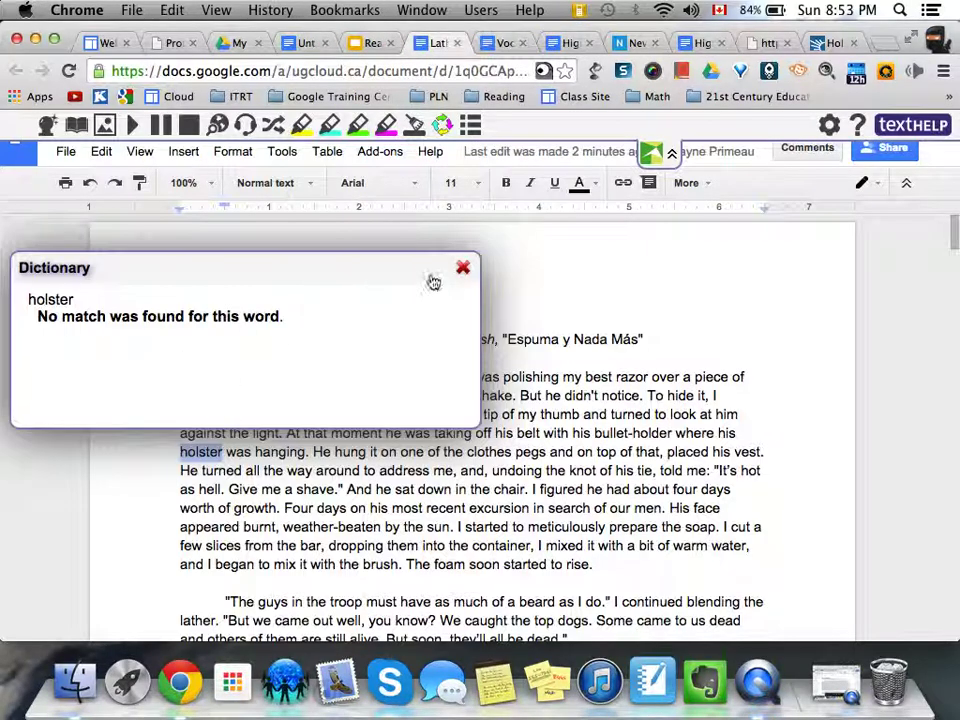
click(463, 268)
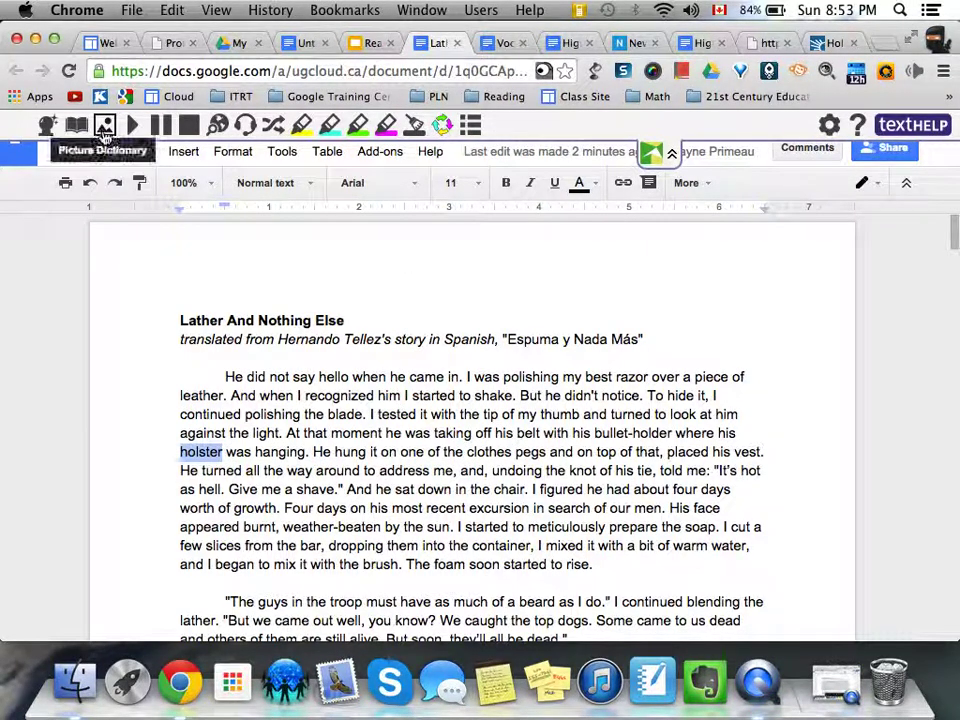
click(104, 127)
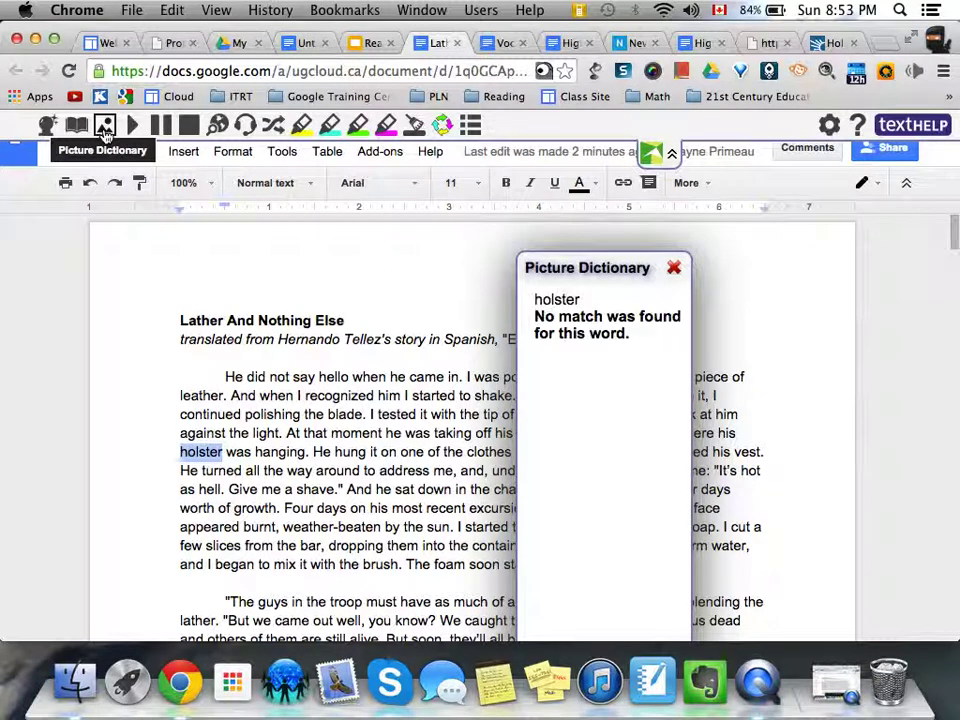
click(675, 269)
click(500, 43)
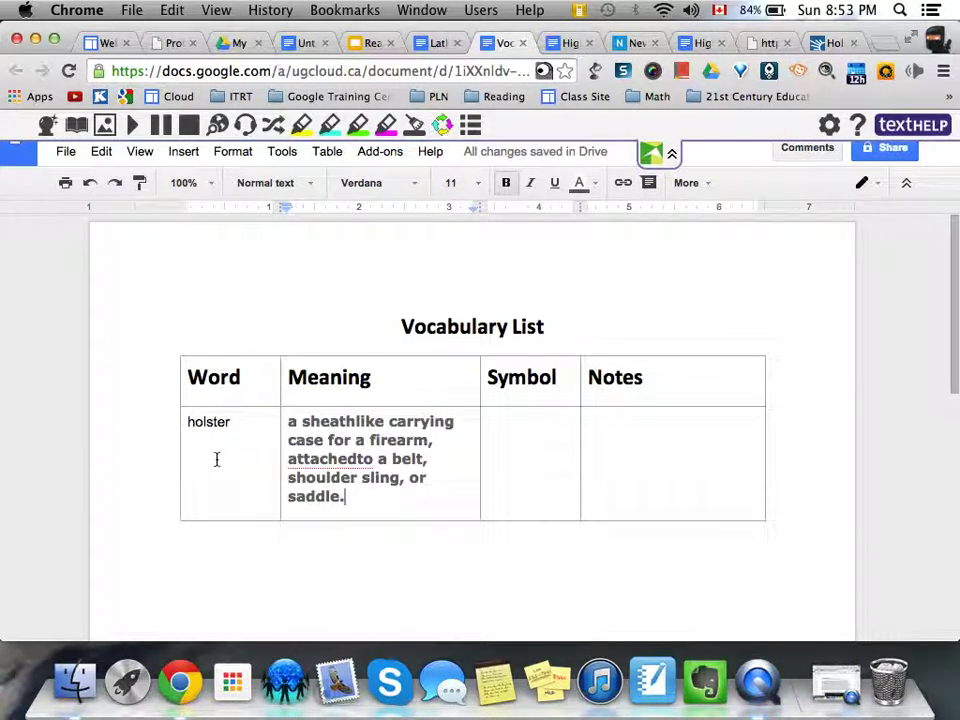
- Restore the space in 'attached to' in the holster definition, then select 'excursion' in the story
click(359, 460)
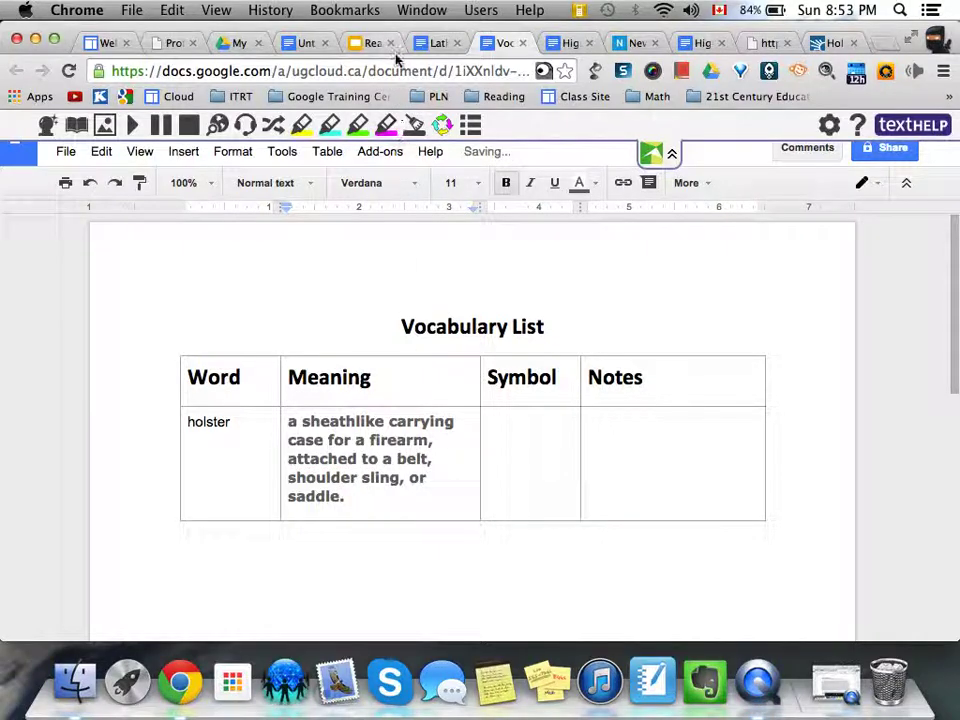
click(438, 43)
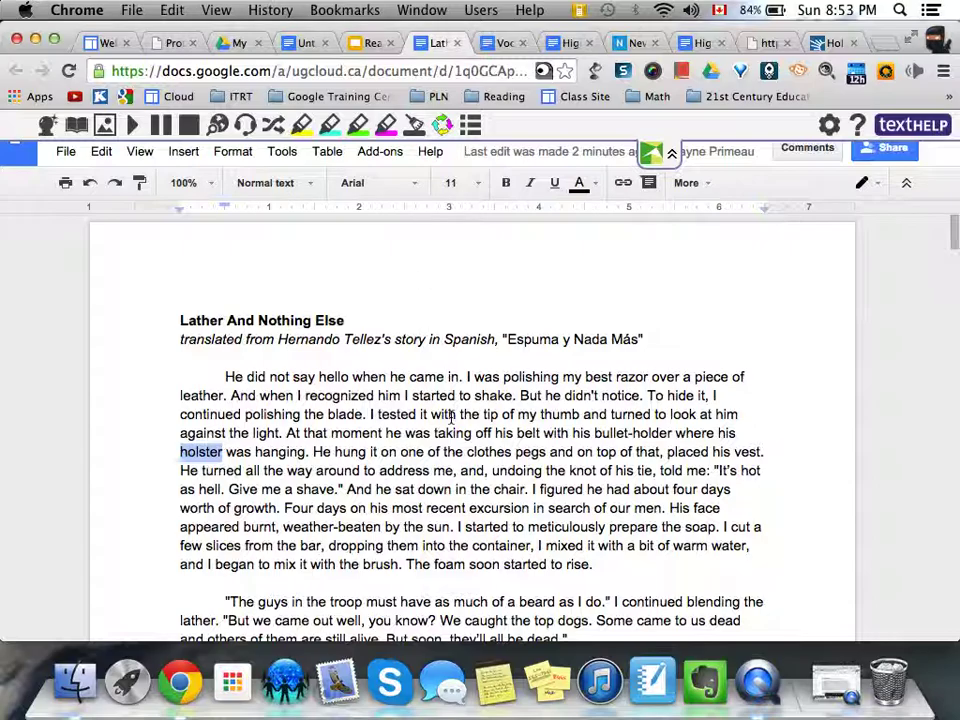
scroll(452, 418, down, 2)
scroll(452, 418, down, 1)
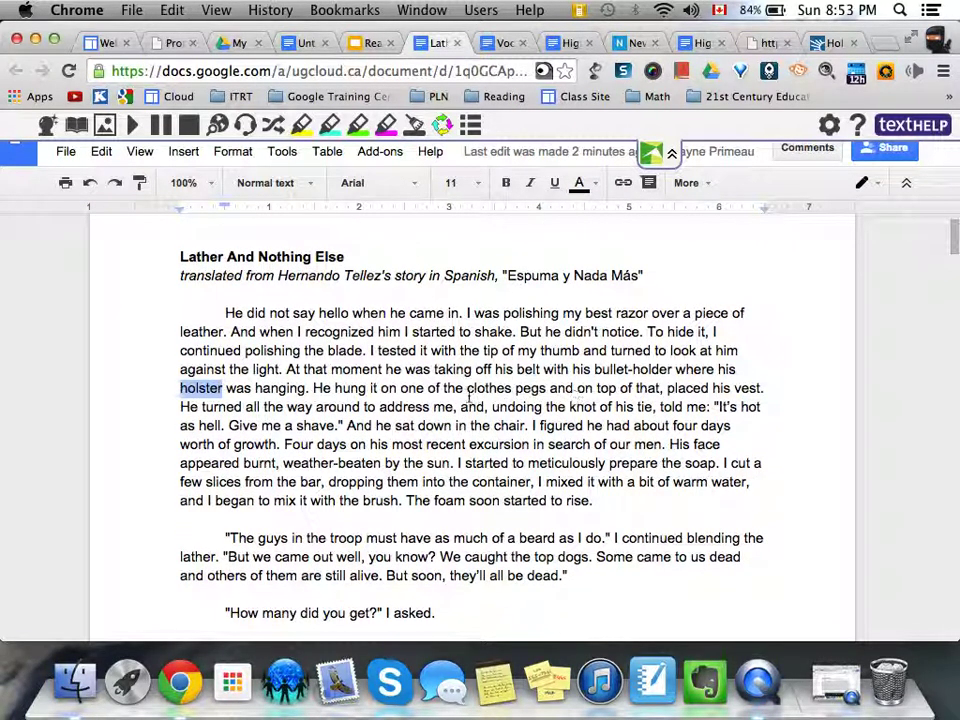
double_click(501, 444)
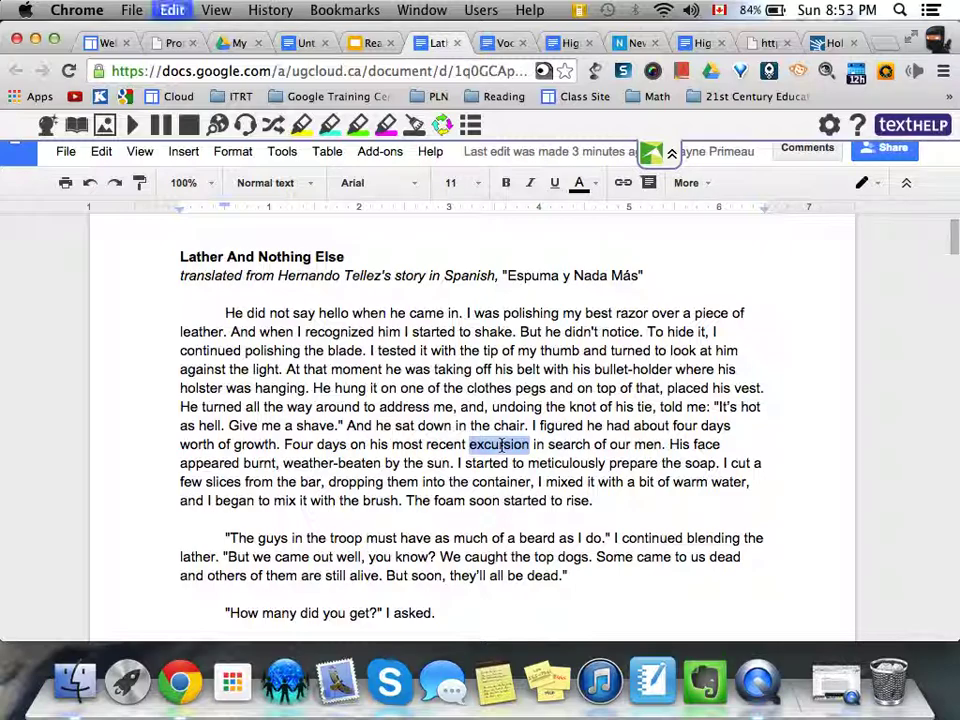
click(490, 43)
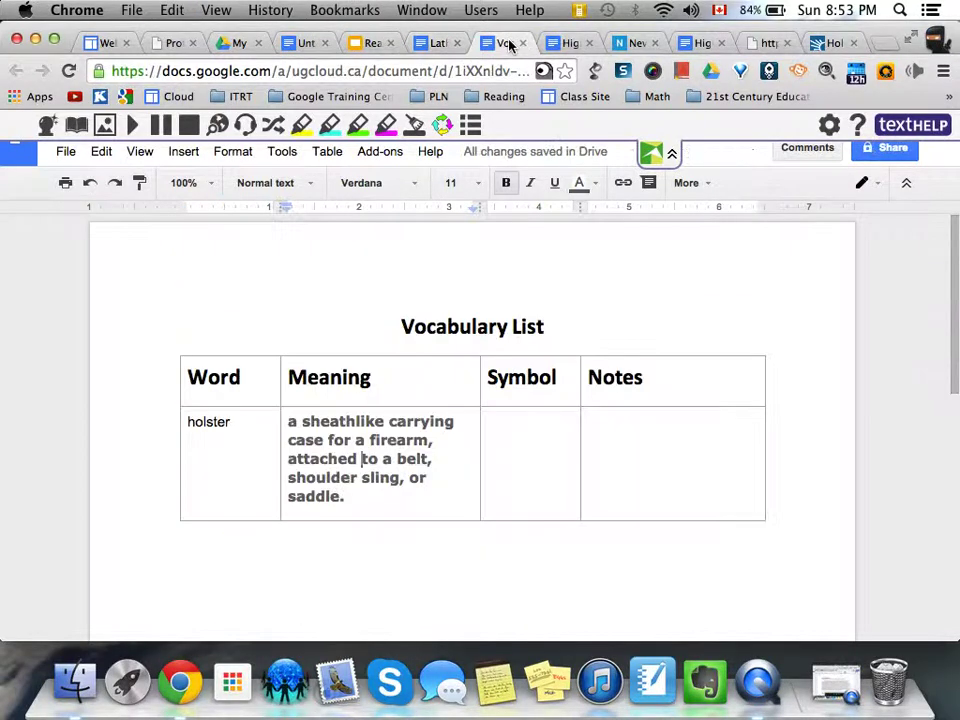
- Add a row below holster with 'excursion' as its word, then look it up in Picture Dictionary
right_click(243, 482)
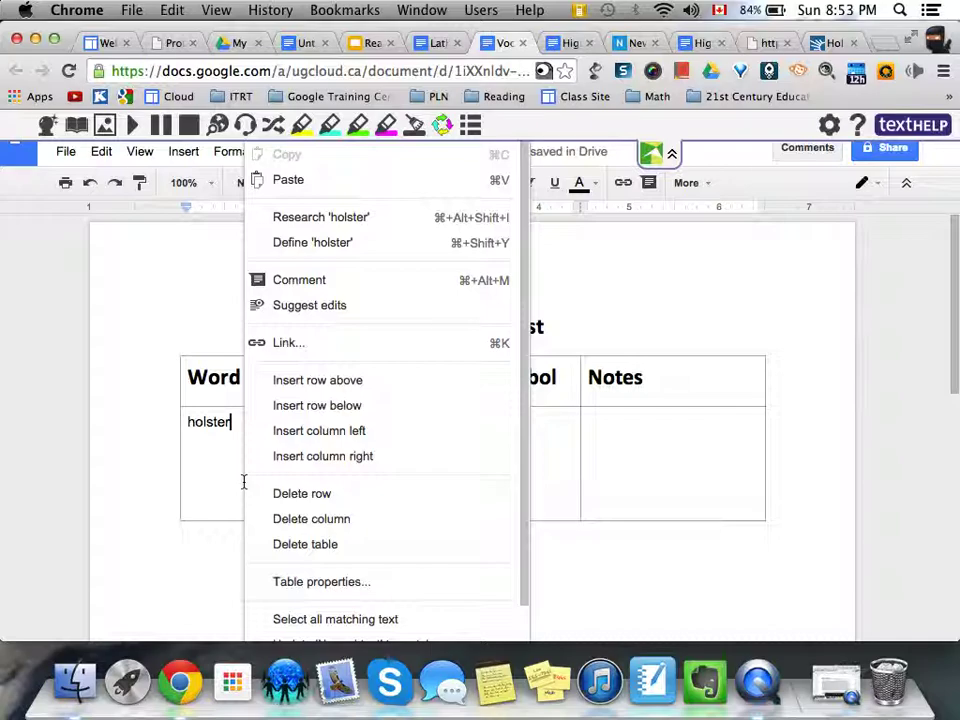
click(328, 406)
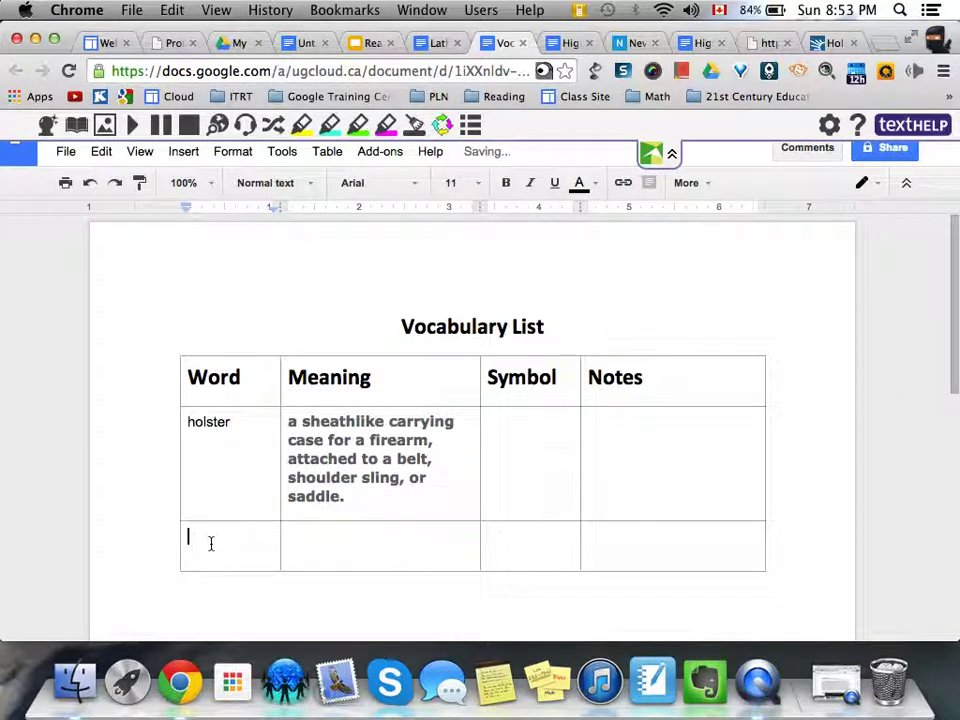
text(excursion)
click(438, 44)
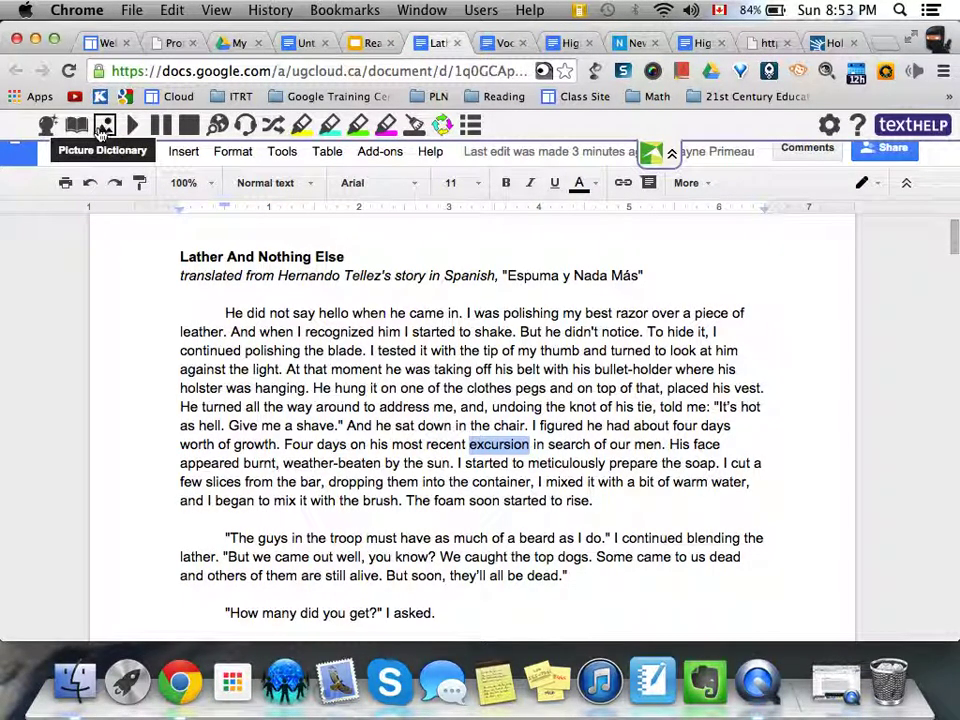
click(74, 129)
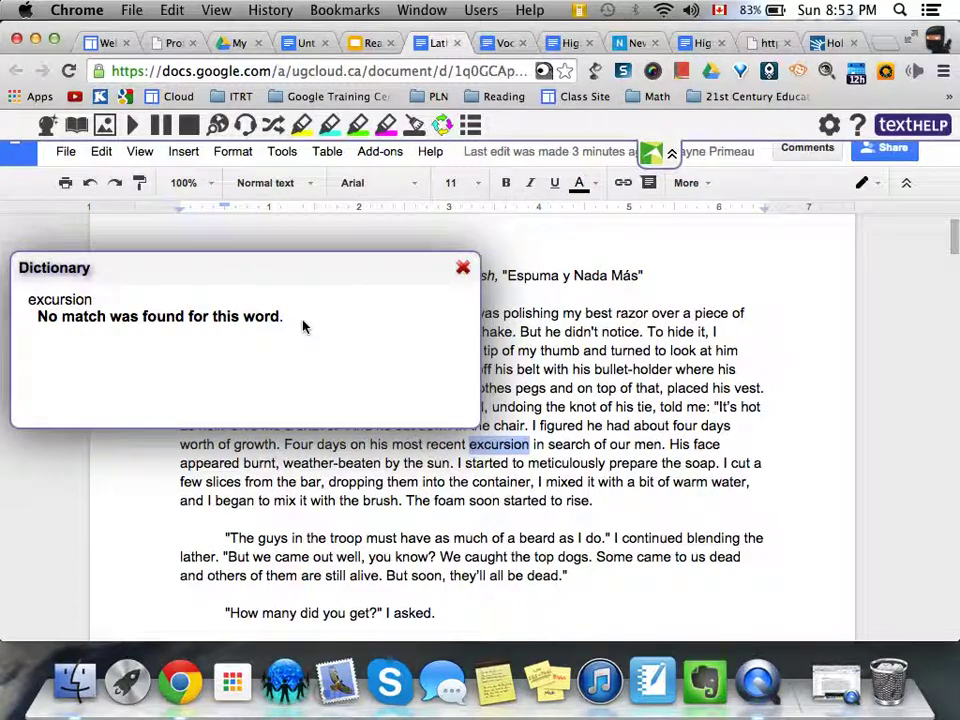
- Search Dictionary.com for 'excursion' and select its first definition
click(462, 269)
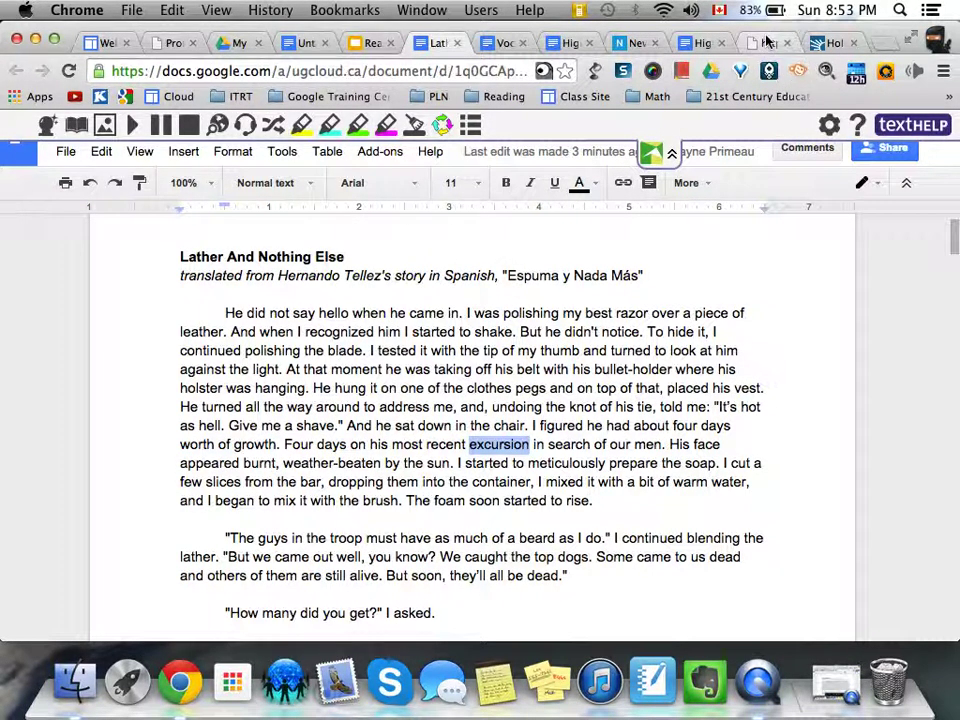
click(826, 42)
click(354, 174)
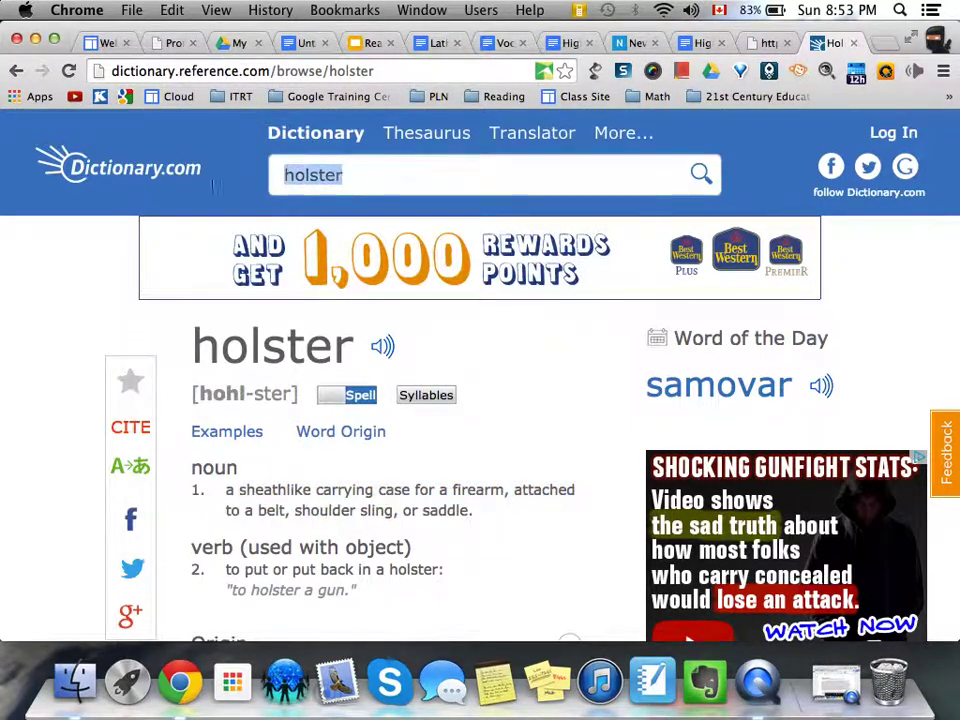
text(excur)
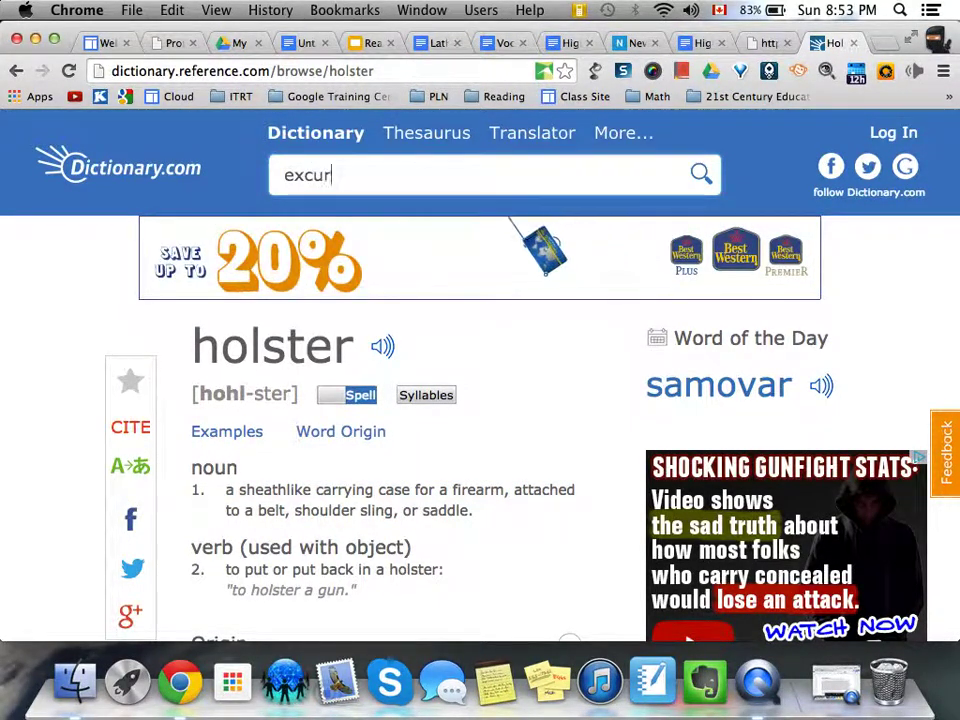
text(sion)
key(Return)
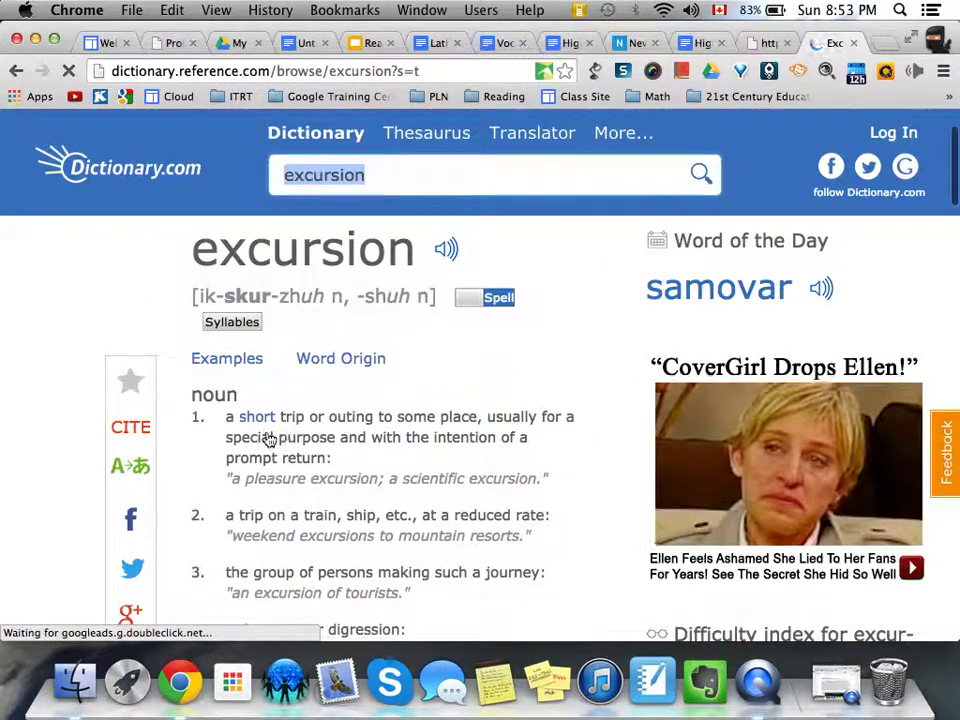
drag(224, 420, 331, 465)
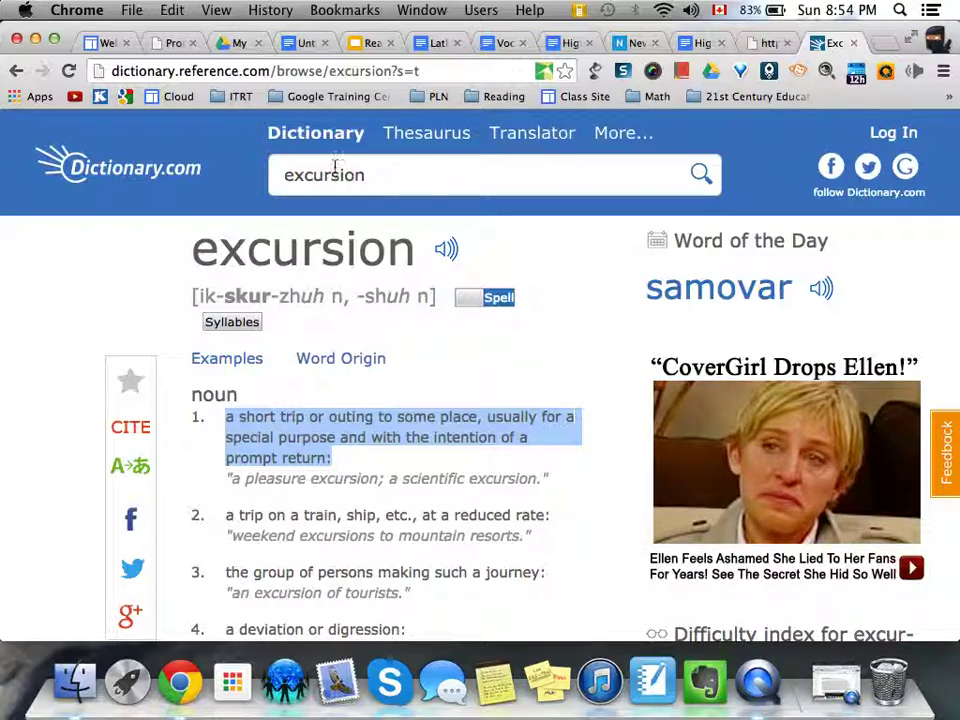
- Paste that definition into excursion's Meaning cell, then go back to the Dictionary.com page
click(503, 43)
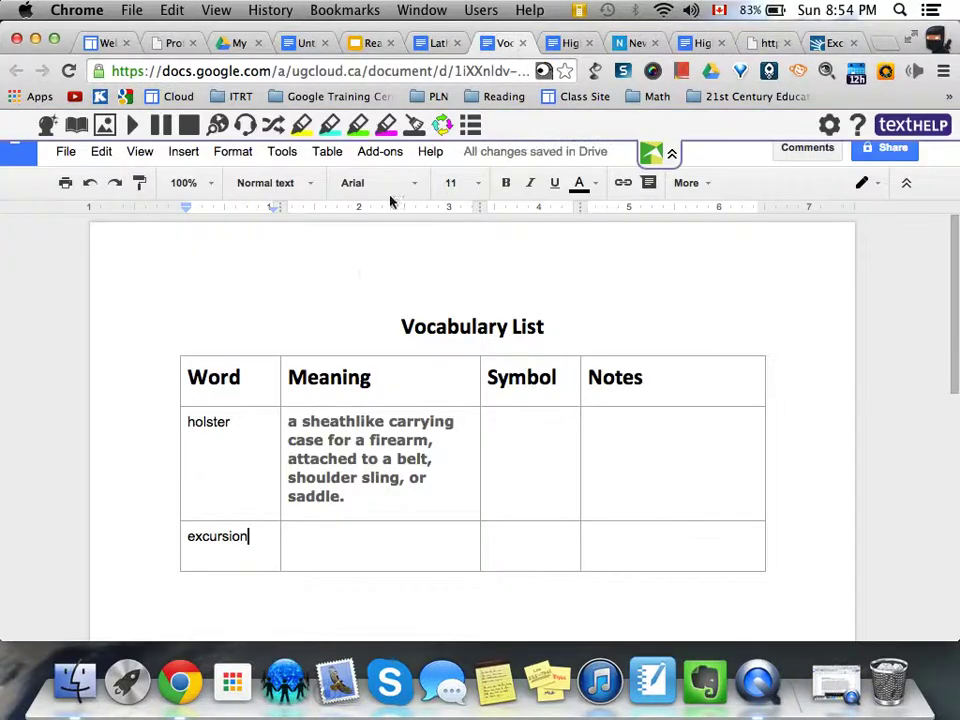
click(316, 536)
text(a short trip or outing to some place, usually for aspecial purpose and with the intention of aprompt return:)
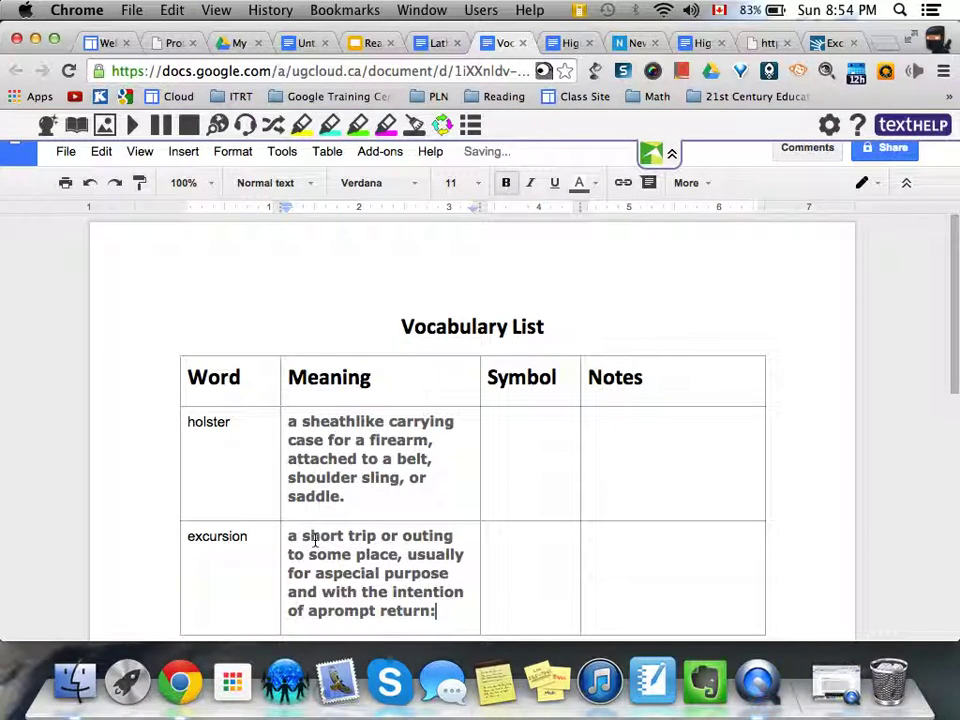
click(830, 43)
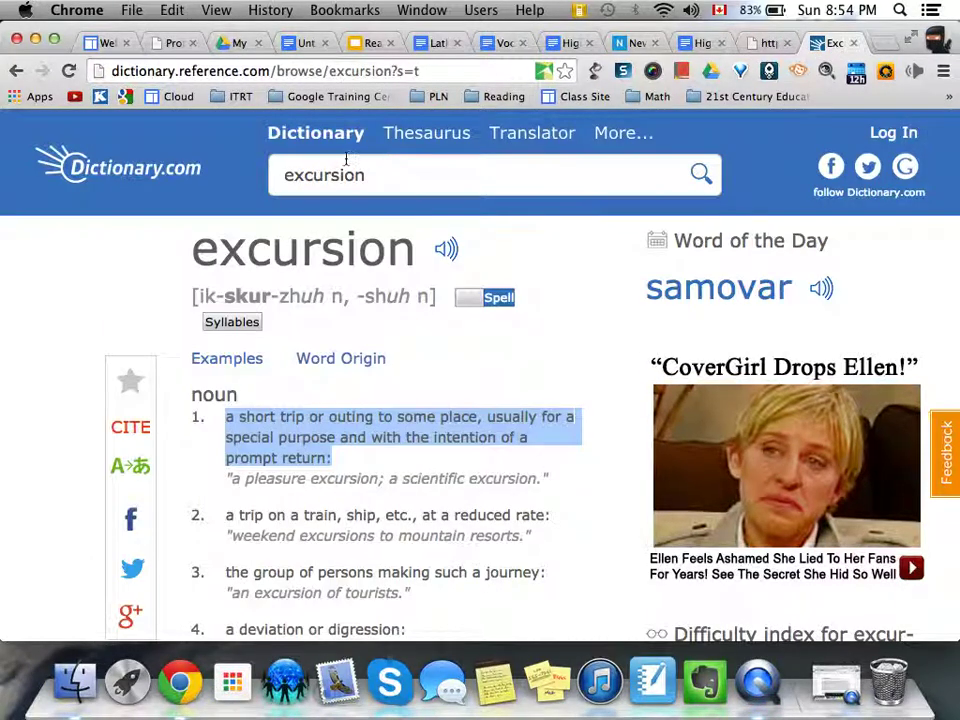
- Search Google Images for 'excursion' and copy the picture of horse riders beside a cruise ship
click(337, 71)
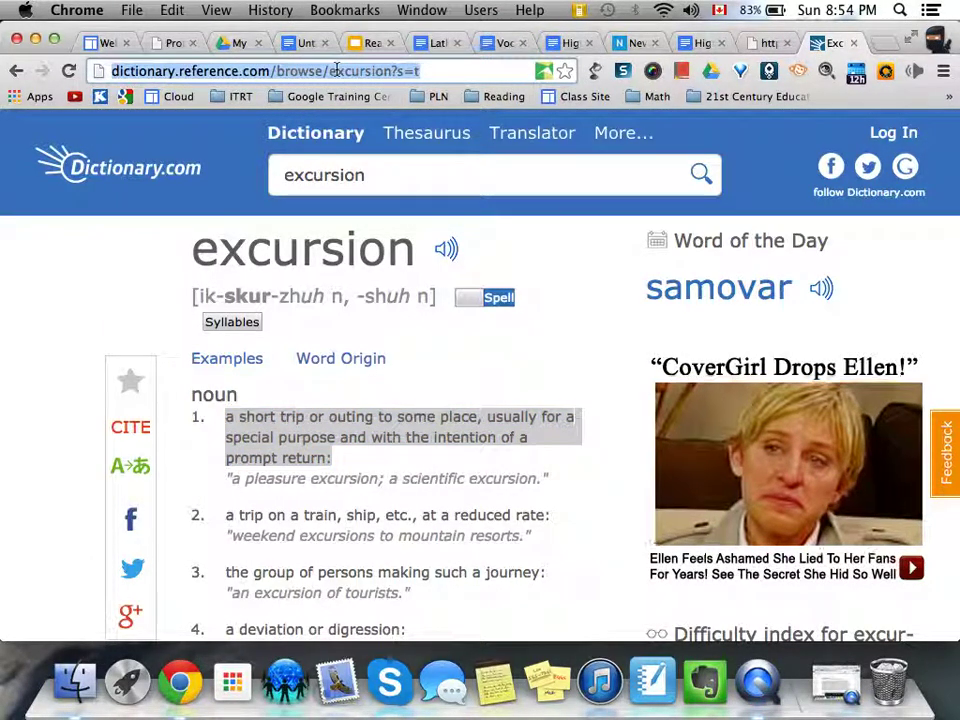
text(excursio)
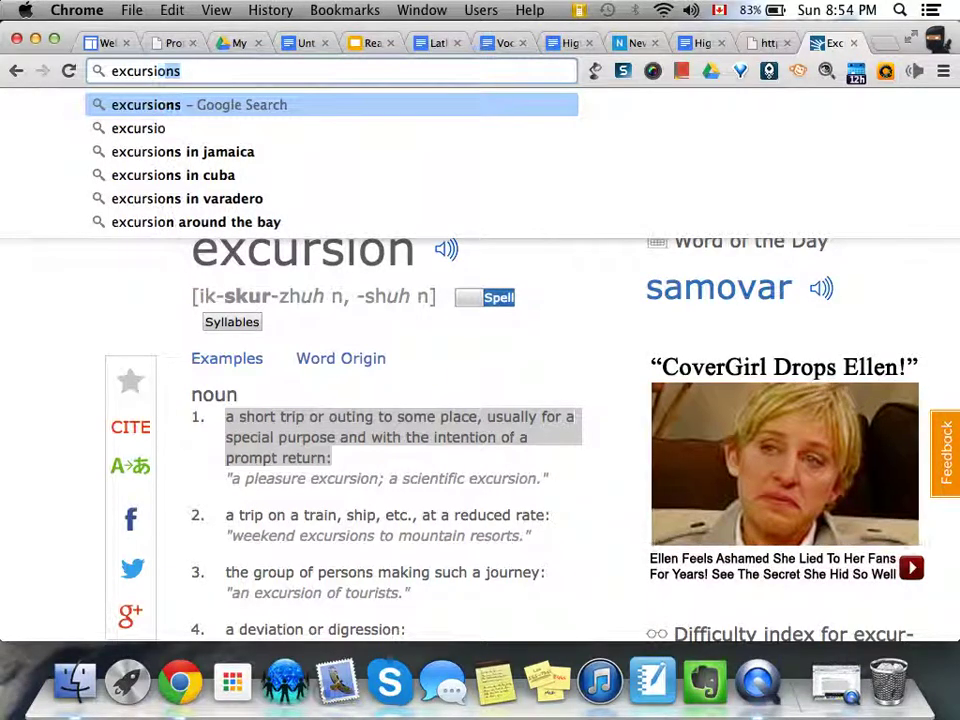
text(n)
key(Return)
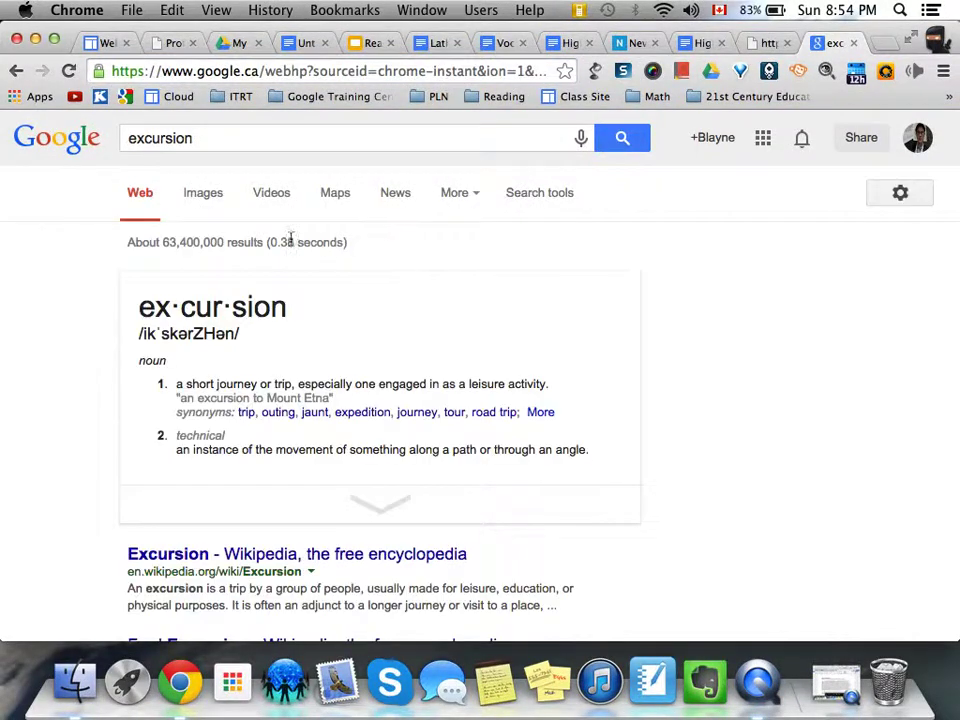
click(205, 207)
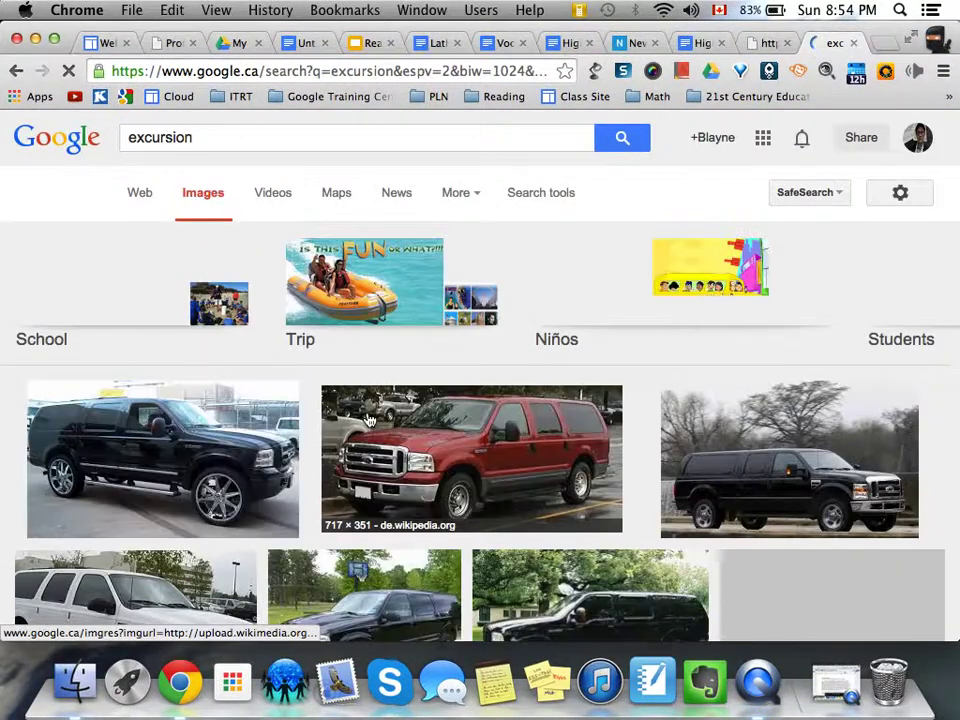
scroll(368, 420, down, 5)
scroll(368, 420, down, 5)
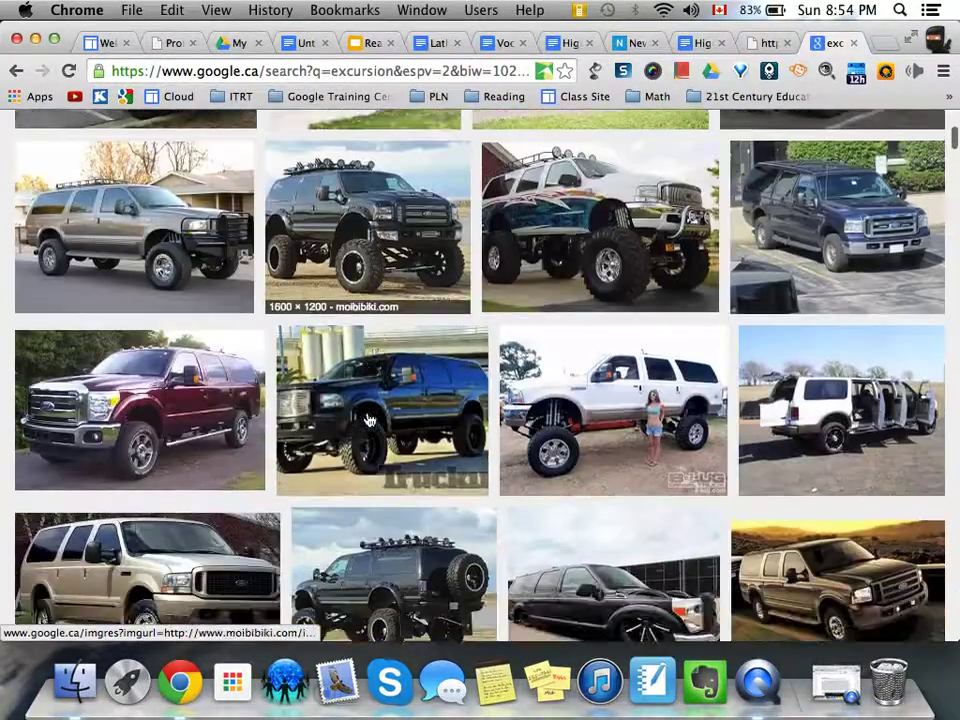
scroll(368, 420, down, 5)
scroll(368, 418, down, 5)
scroll(368, 418, down, 3)
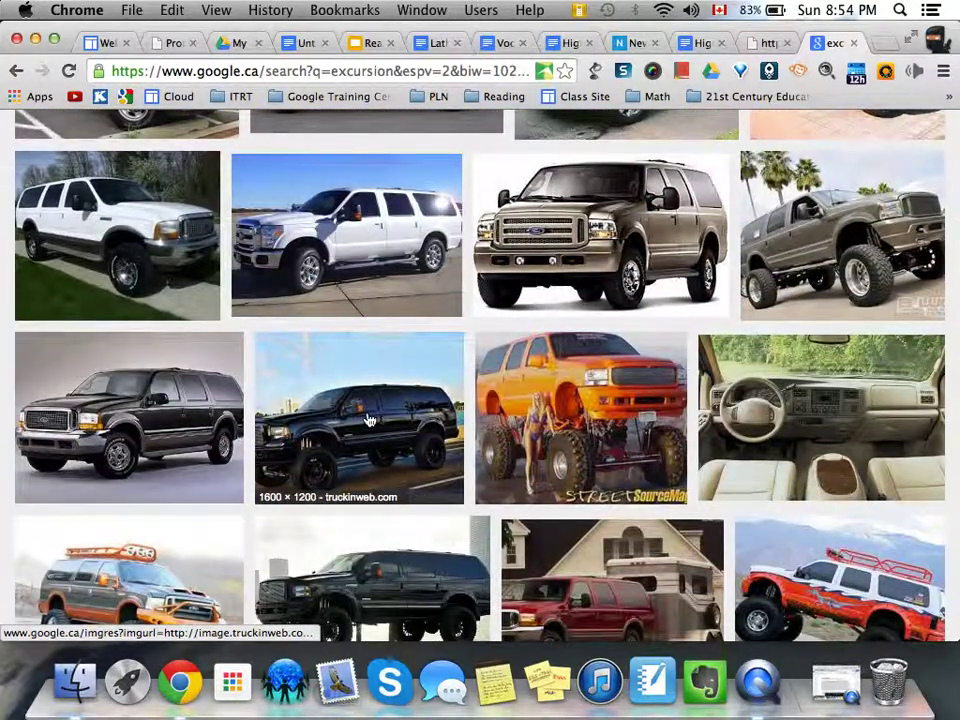
scroll(368, 420, down, 2)
scroll(368, 420, down, 3)
scroll(368, 420, down, 2)
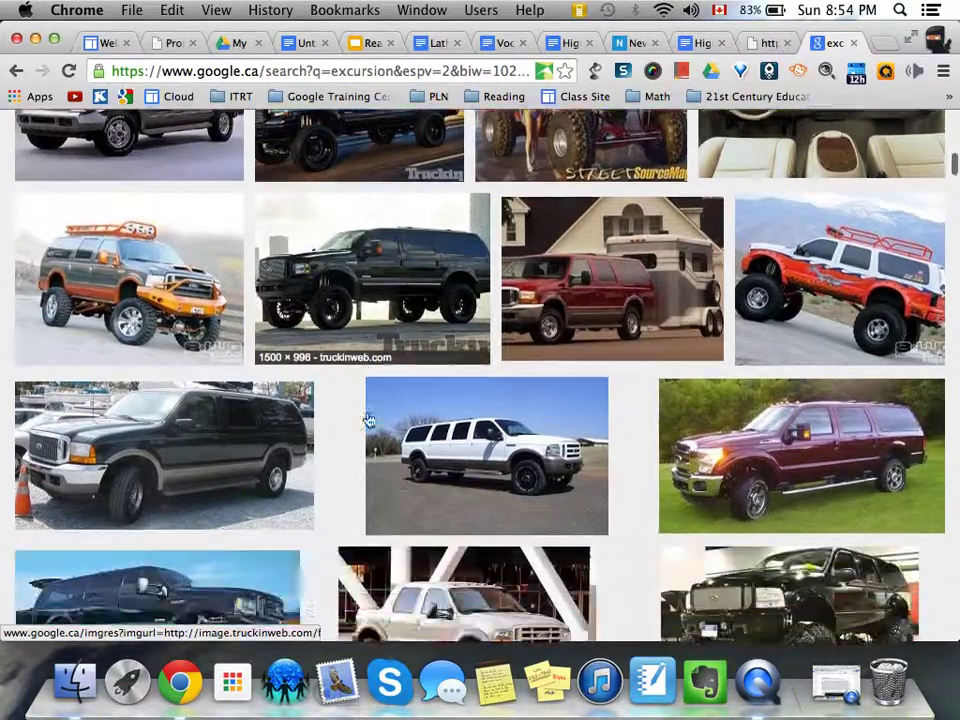
scroll(368, 420, down, 4)
scroll(368, 420, down, 3)
scroll(368, 420, down, 3)
scroll(368, 420, down, 3)
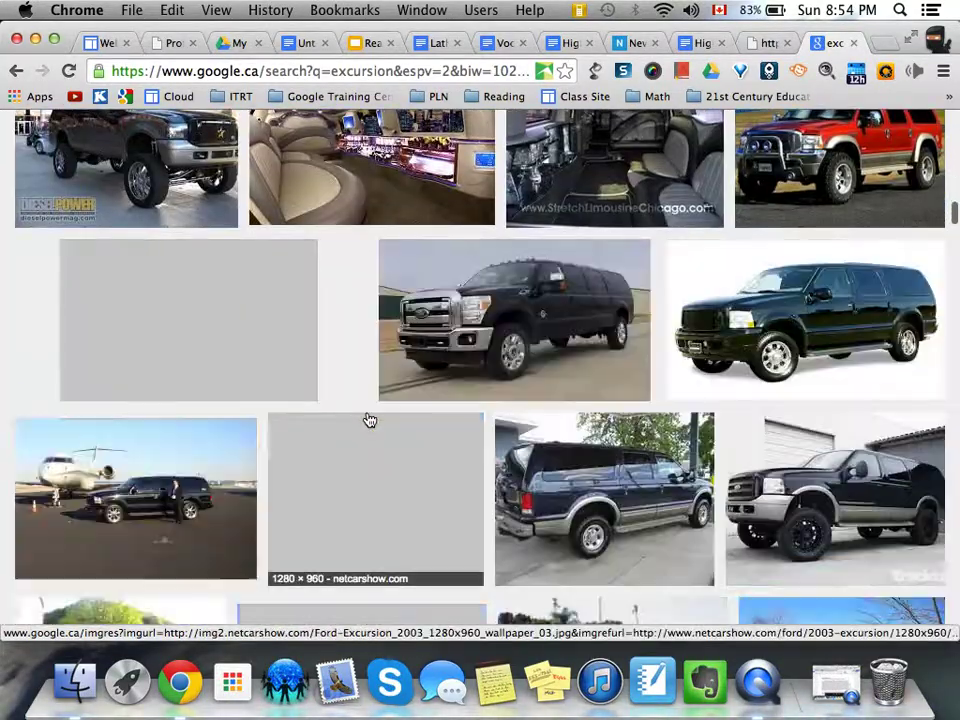
scroll(368, 420, down, 1)
scroll(368, 420, down, 4)
scroll(368, 420, down, 3)
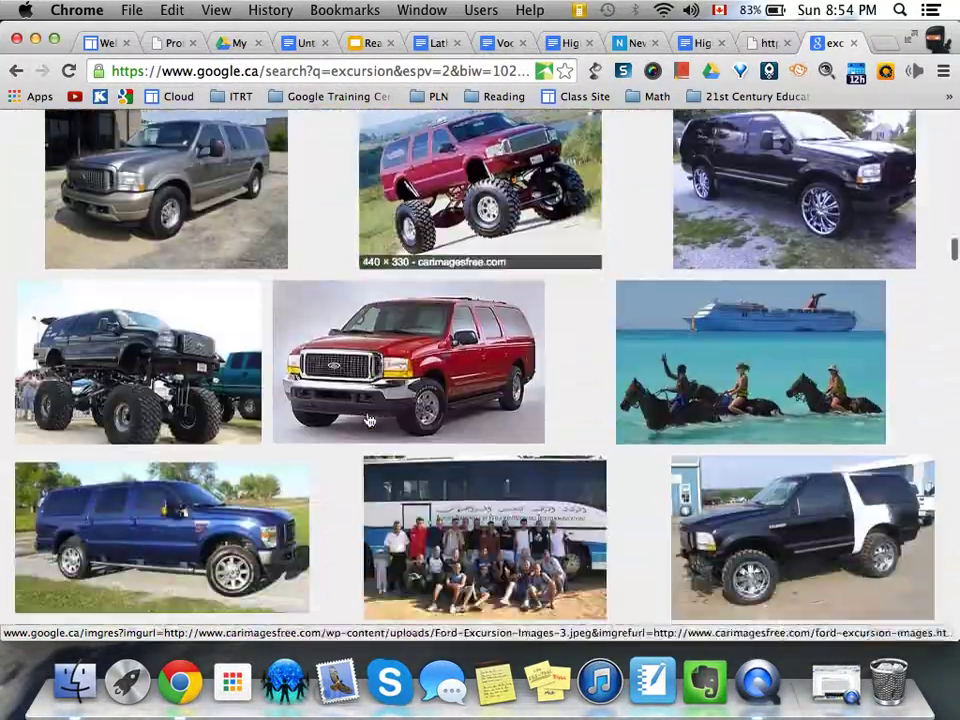
scroll(368, 420, down, 1)
scroll(368, 420, down, 4)
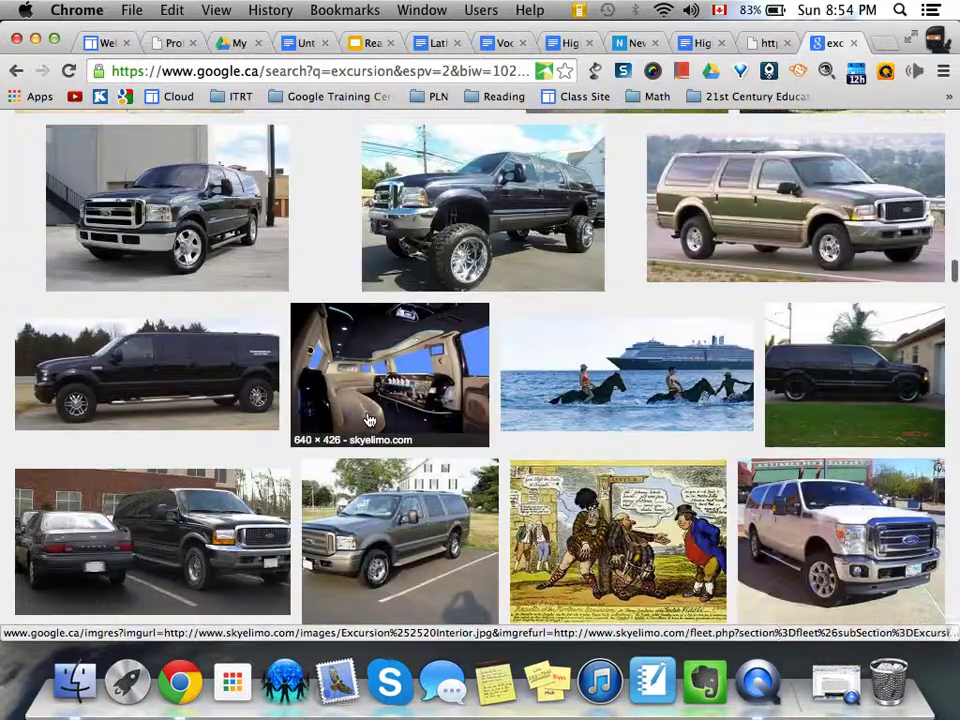
right_click(592, 390)
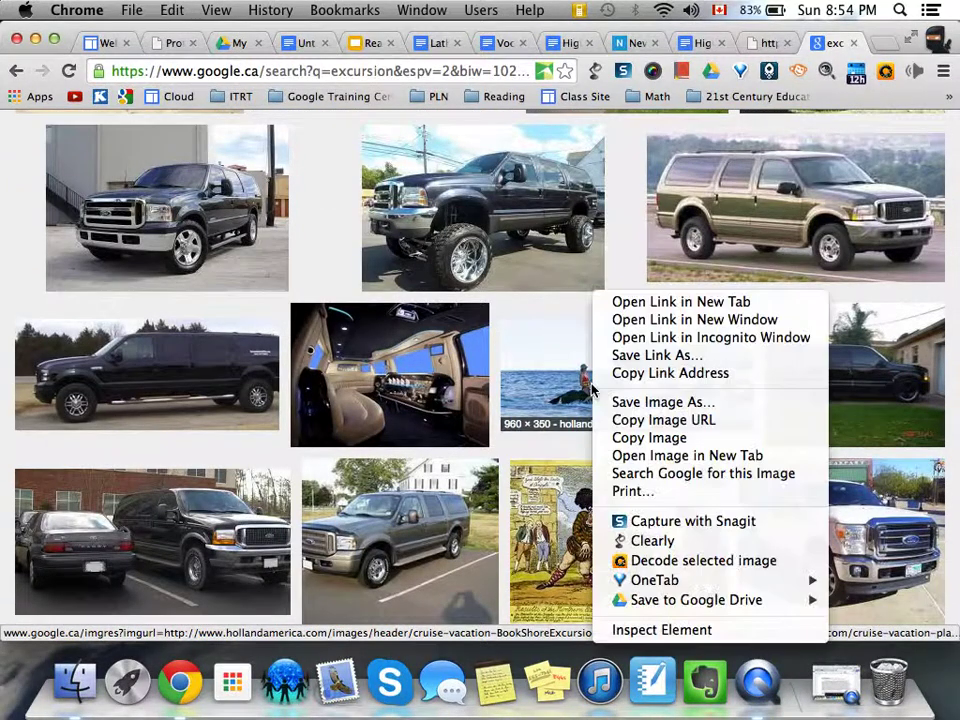
click(650, 437)
- Paste the cruise-and-horses picture into the Symbol cell of the excursion row
click(437, 43)
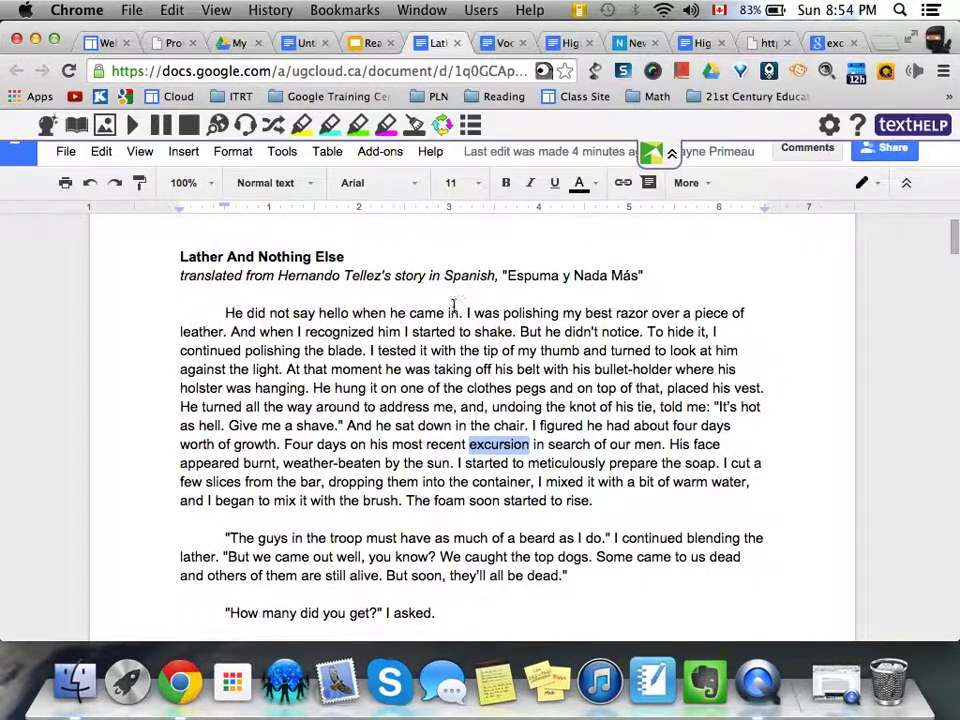
key(ctrl+Tab)
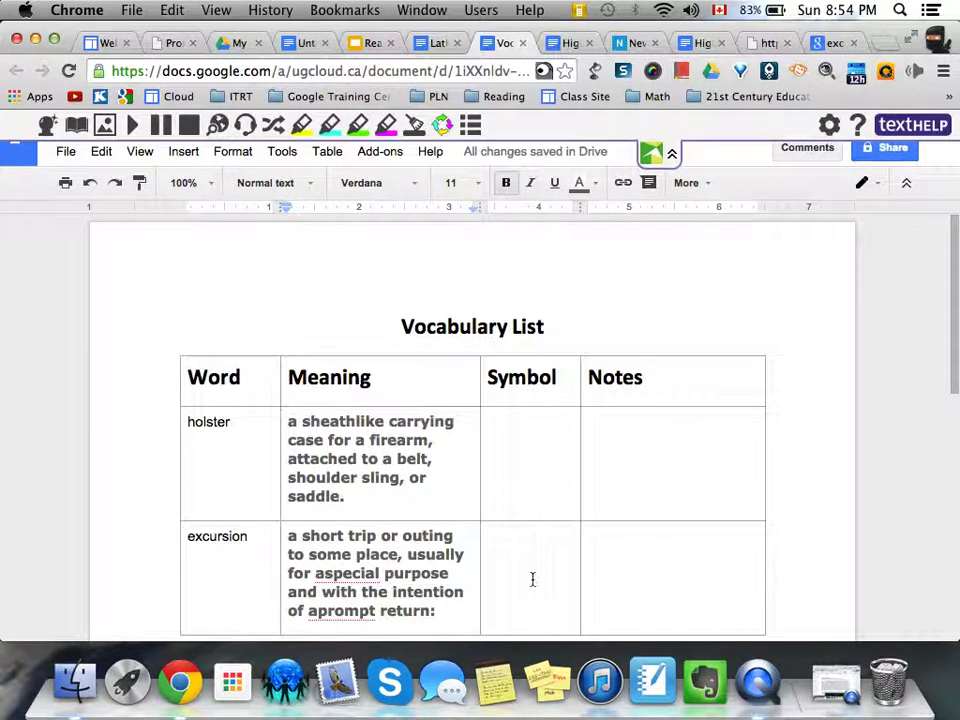
click(508, 530)
right_click(504, 555)
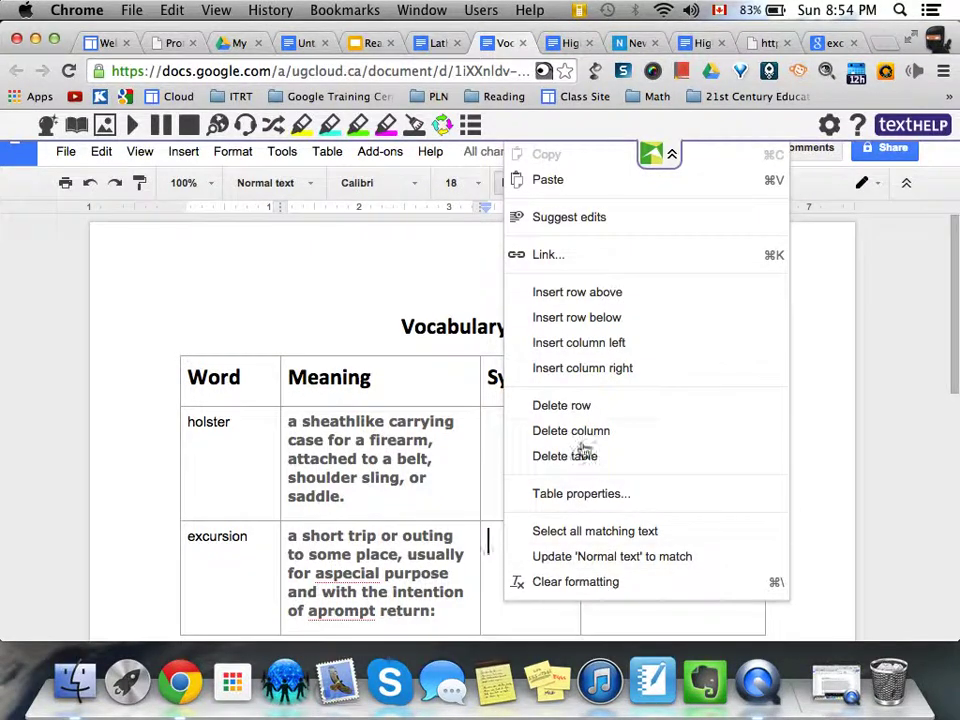
click(572, 182)
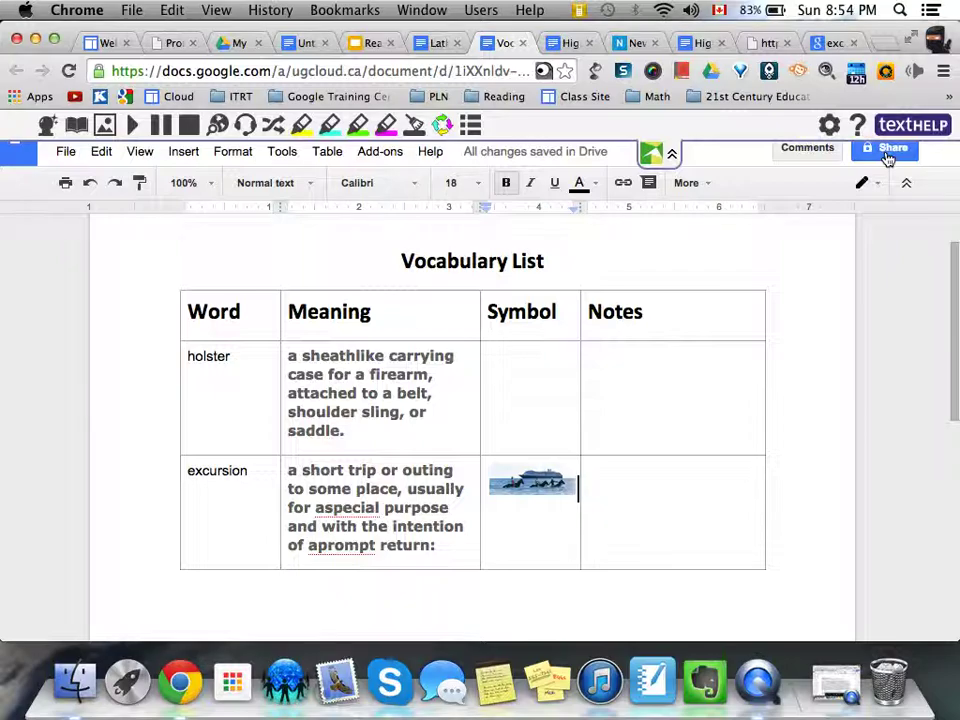
- Collapse the Read&Write toolbar, then open the sharing settings and close them without inviting anyone
click(675, 154)
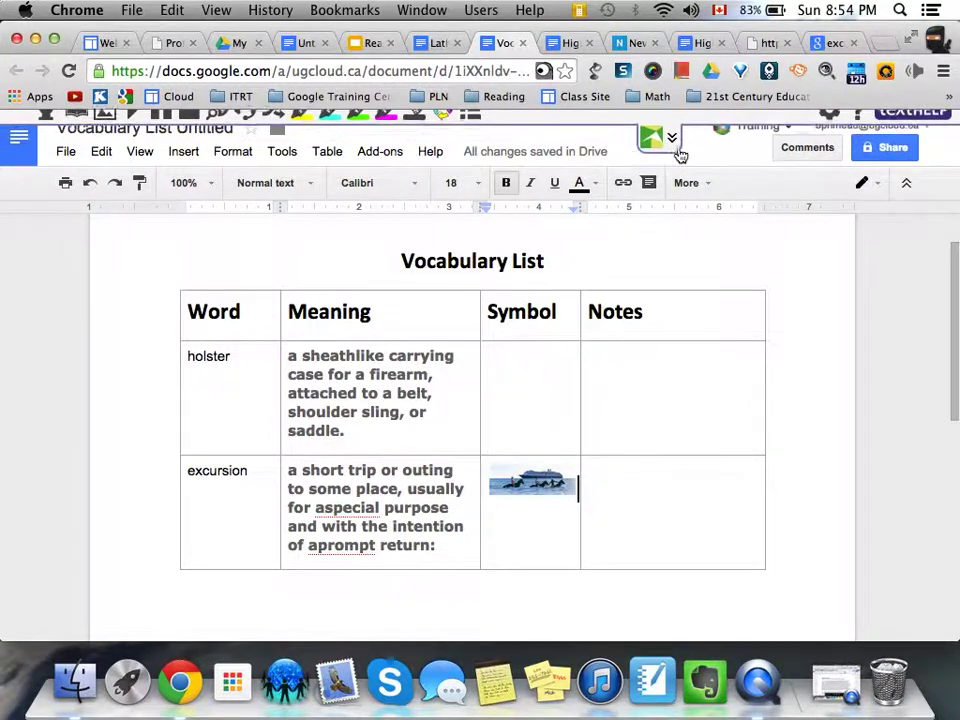
click(889, 148)
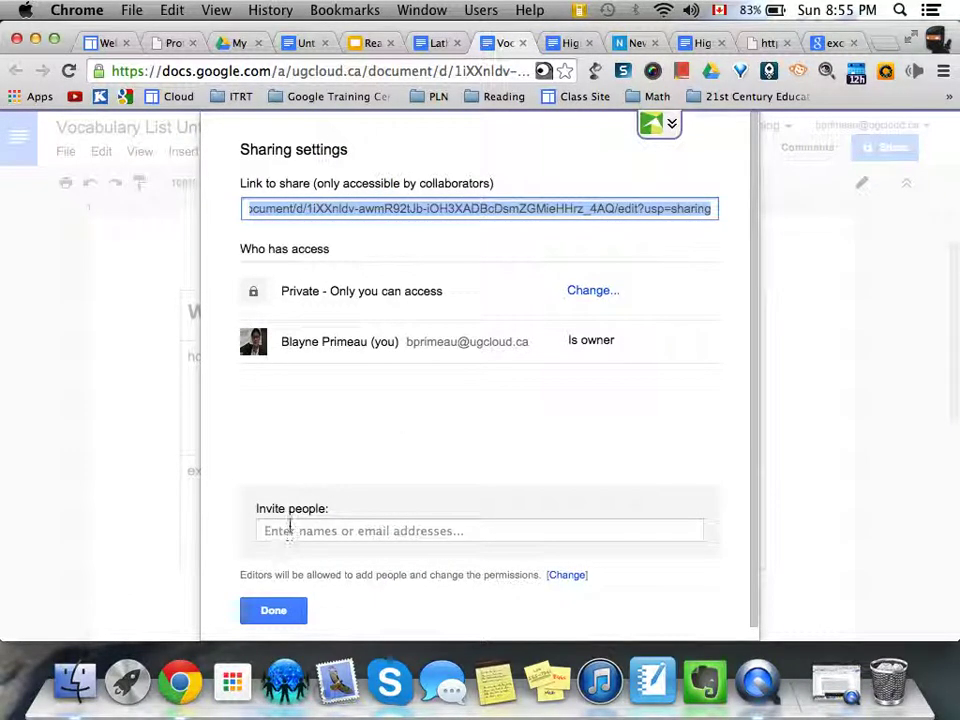
click(290, 529)
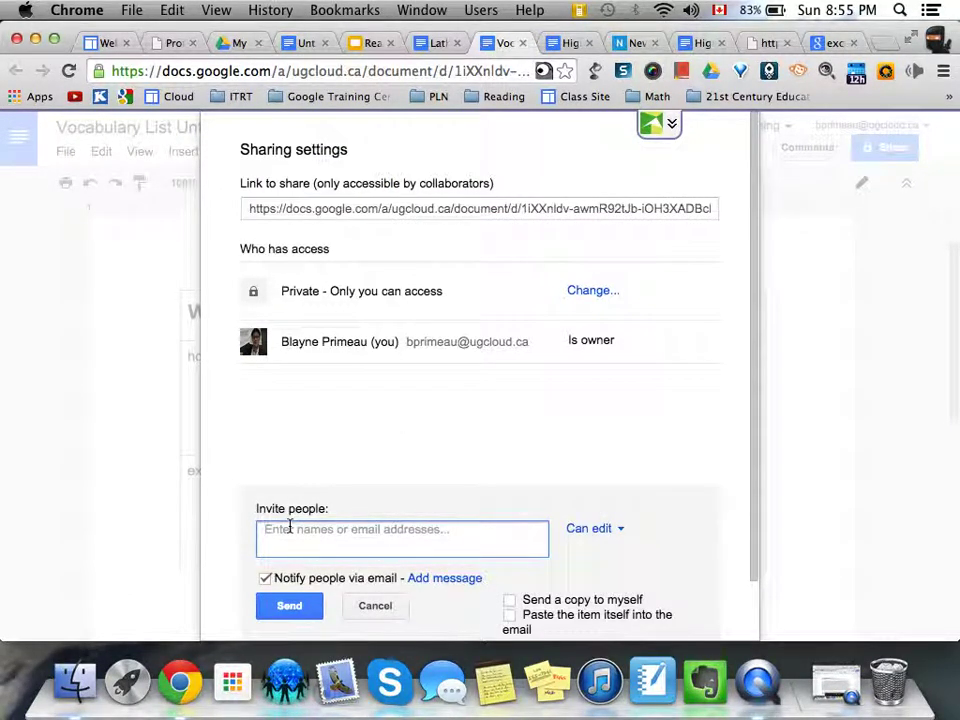
text(g)
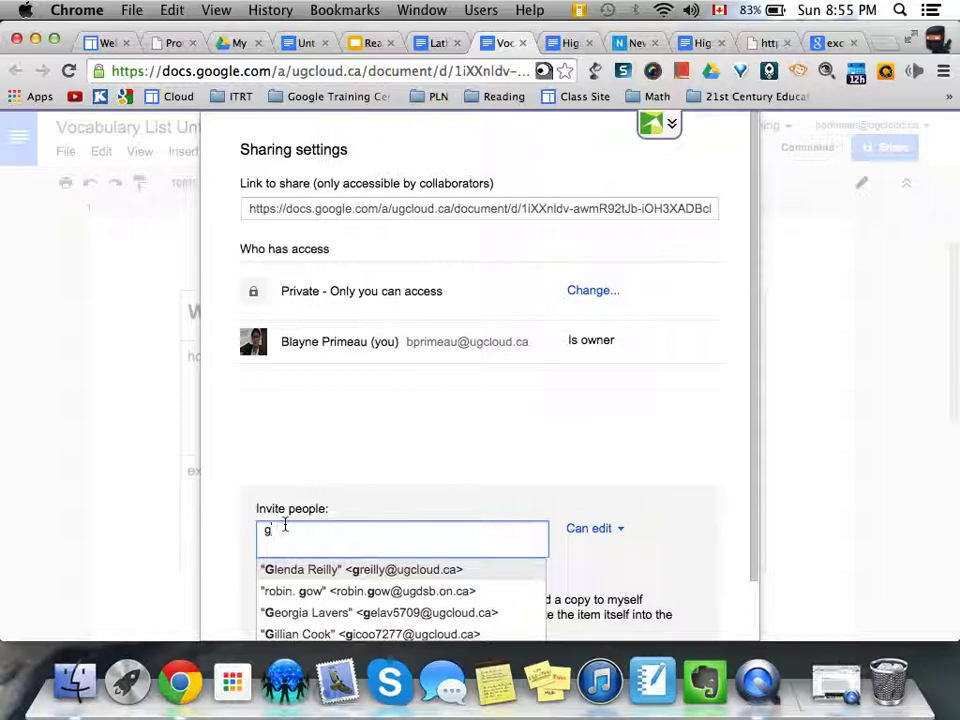
key(BackSpace)
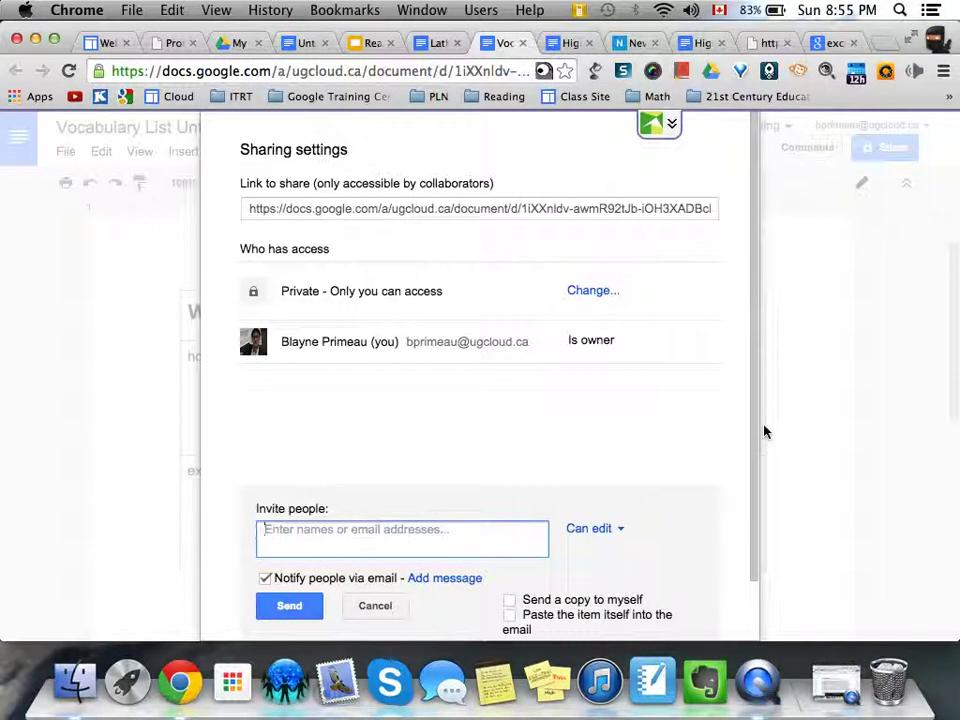
scroll(628, 478, down, 2)
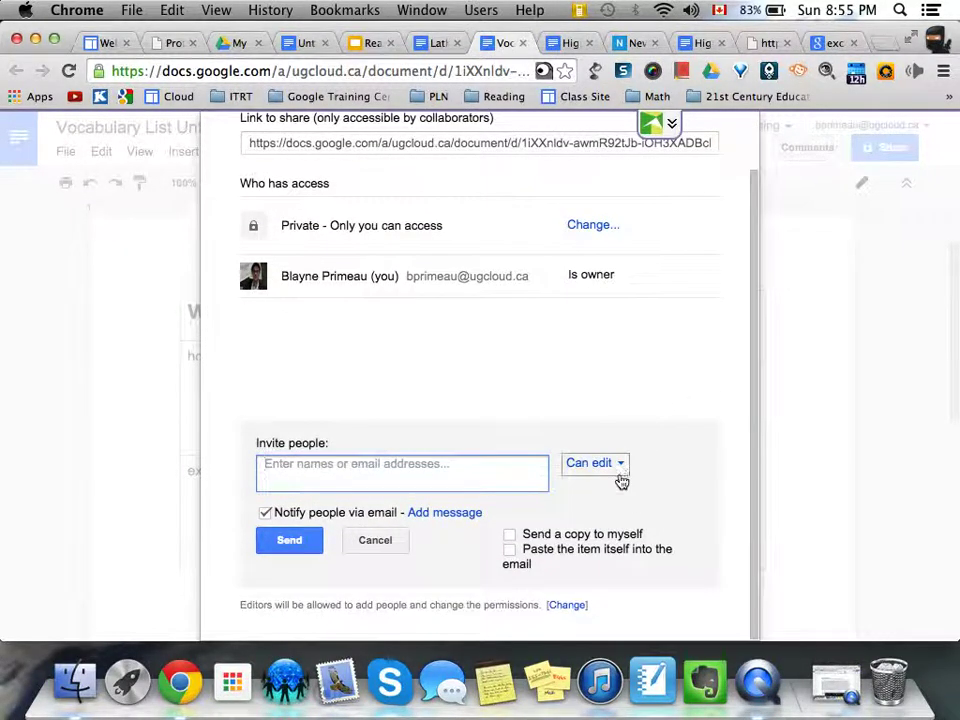
click(388, 547)
click(293, 597)
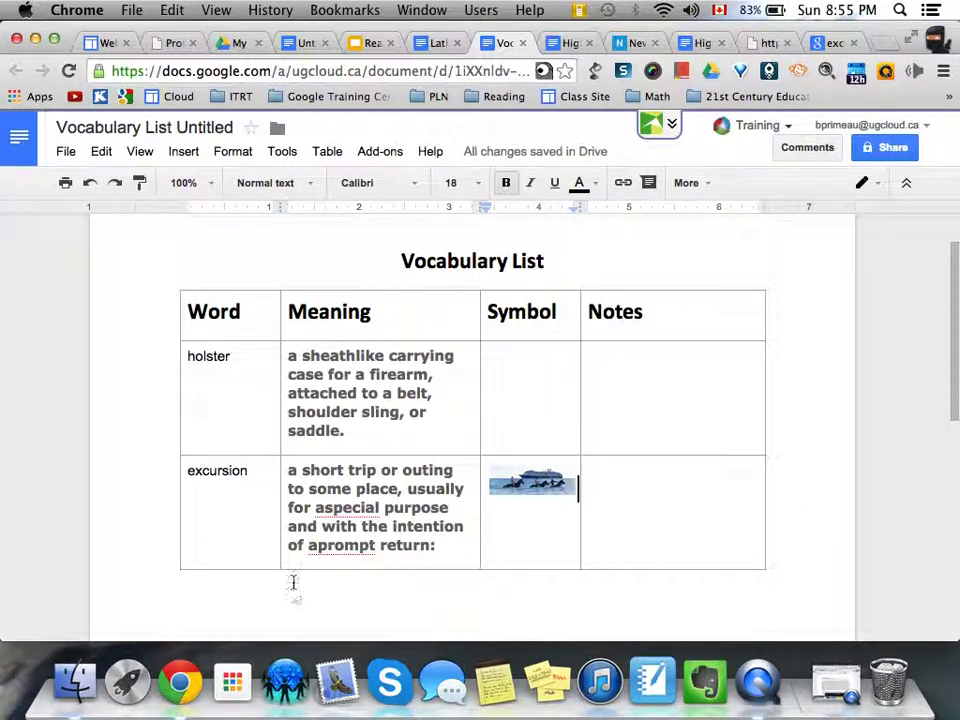
scroll(439, 505, up, 2)
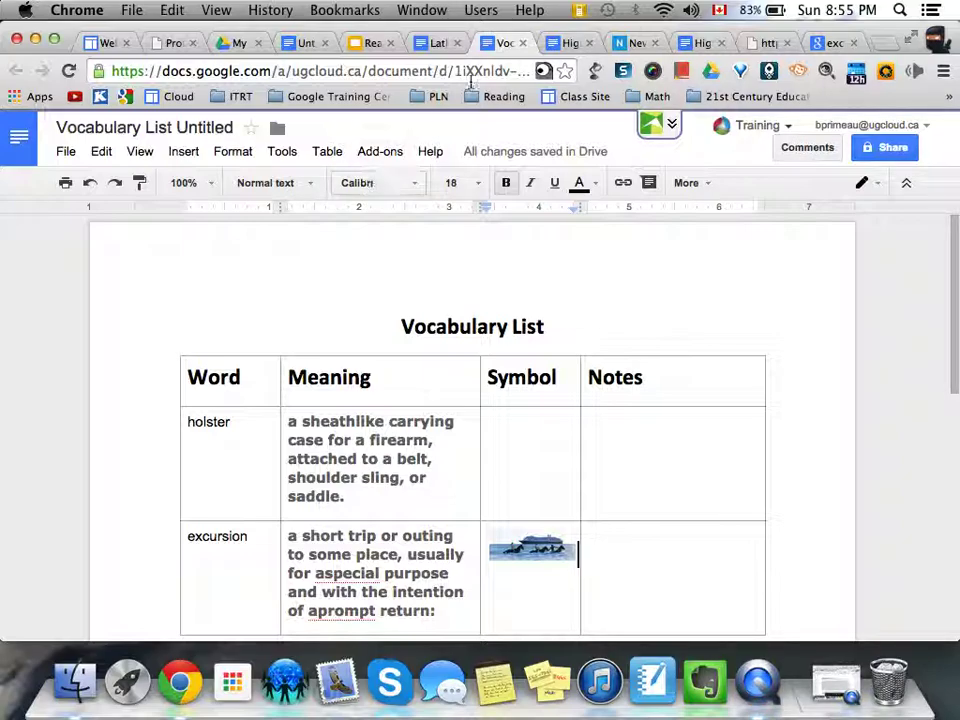
right_click(762, 686)
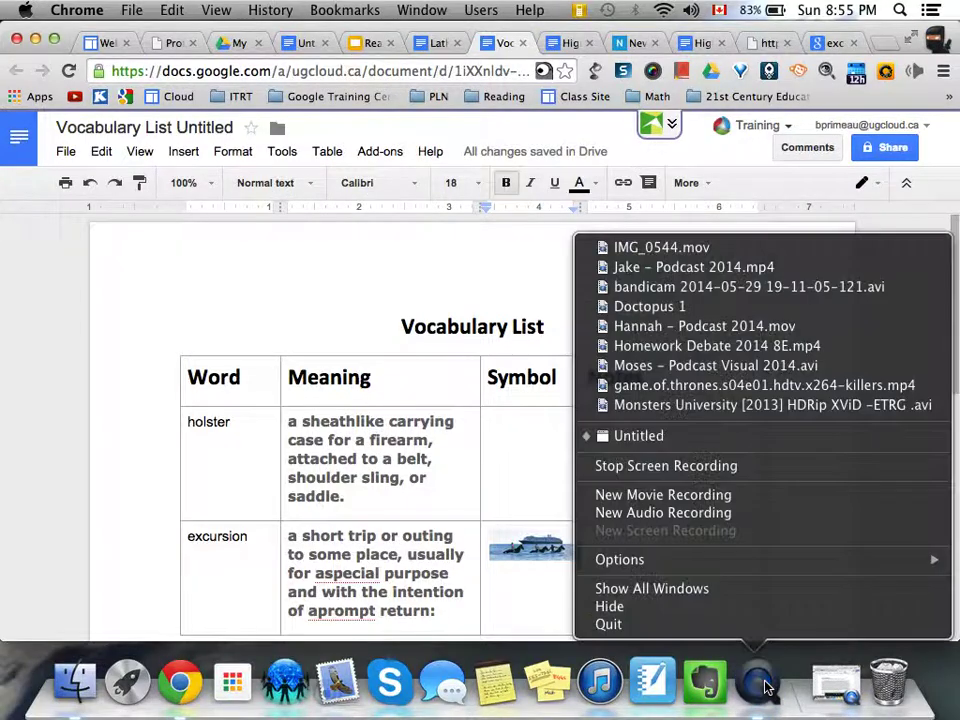